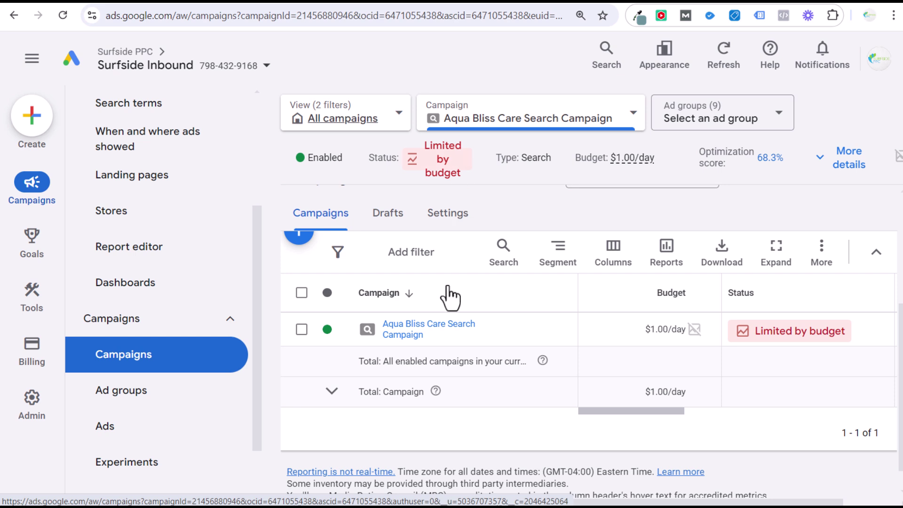
# - Open the Aqua Bliss Care Search Campaign from the Campaigns table
pyautogui.click(416, 335)
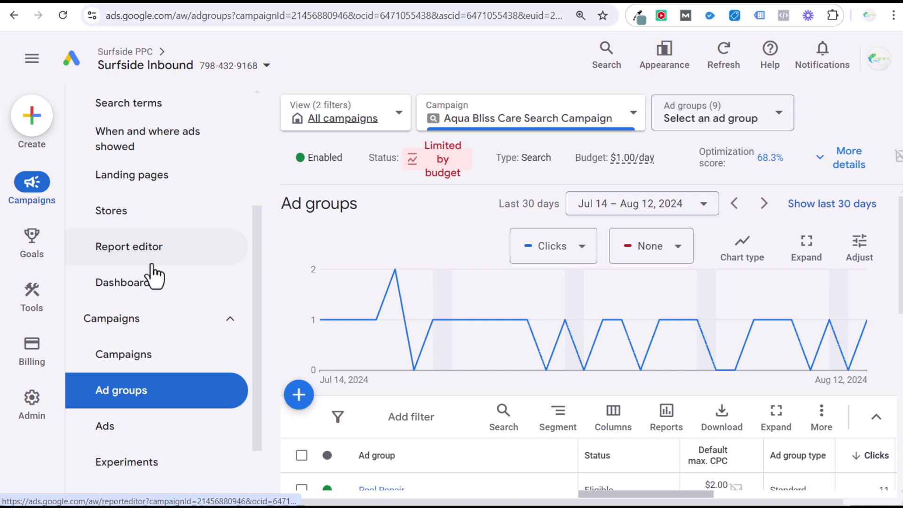
# - Open the Pool Repair ad group and select its exact-match [pool repair near me] keyword
pyautogui.scroll(-2, 155, 272)
pyautogui.scroll(-3, 451, 348)
pyautogui.click(389, 357)
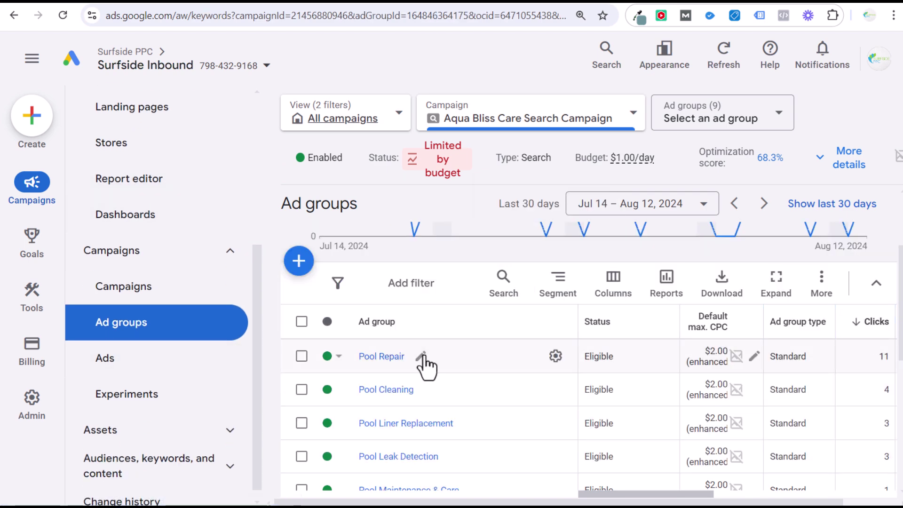
pyautogui.scroll(-2, 489, 334)
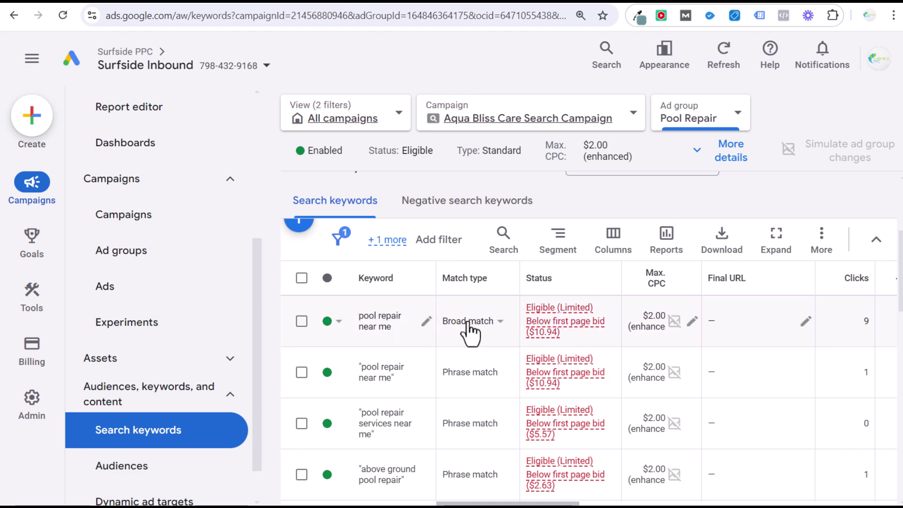
pyautogui.scroll(-4, 478, 340)
pyautogui.scroll(-2, 477, 340)
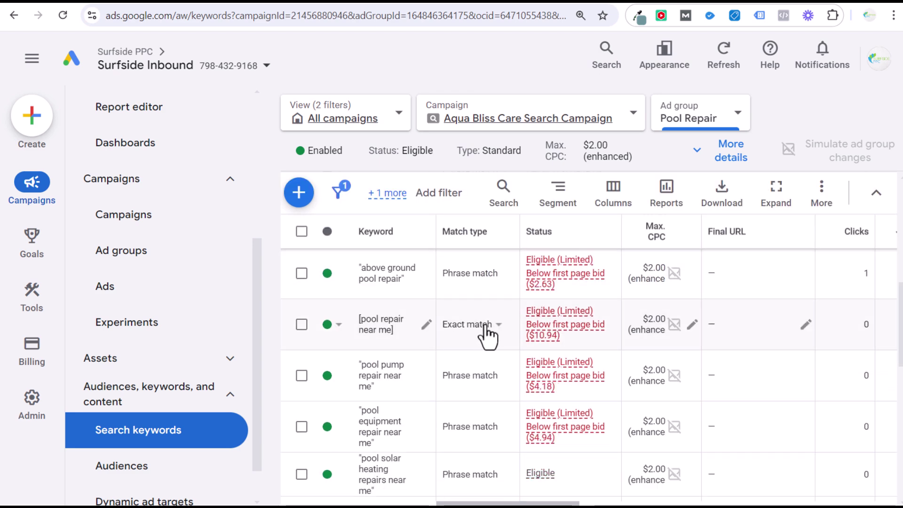
pyautogui.moveTo(530, 503)
pyautogui.mouseDown()
pyautogui.moveTo(565, 503)
pyautogui.moveTo(528, 503)
pyautogui.mouseUp()
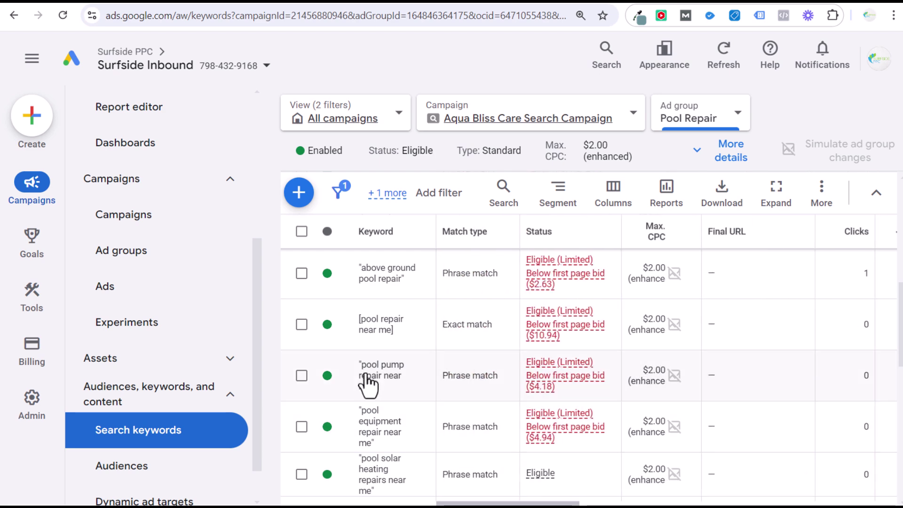
pyautogui.click(301, 324)
# - Inspect the search term matched by [pool repair near me], then remove the keyword filter to list all terms
pyautogui.click(443, 196)
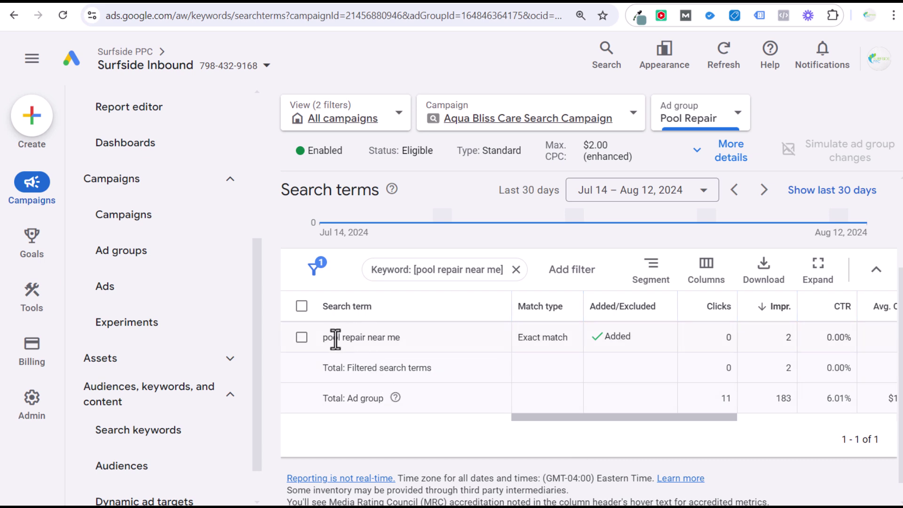
pyautogui.moveTo(333, 338); pyautogui.dragTo(410, 340)
pyautogui.click(338, 338)
pyautogui.moveTo(323, 338); pyautogui.dragTo(404, 338)
pyautogui.click(402, 346)
pyautogui.click(516, 270)
pyautogui.scroll(-1, 523, 341)
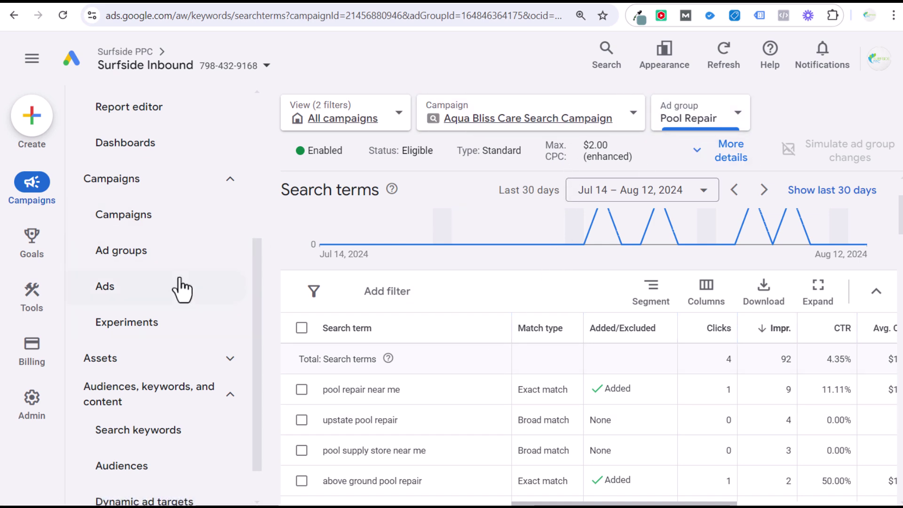
# - Open Pool Repair's Search keywords and compare the first two keywords' impressions and average CPC
pyautogui.scroll(-1, 178, 301)
pyautogui.click(123, 383)
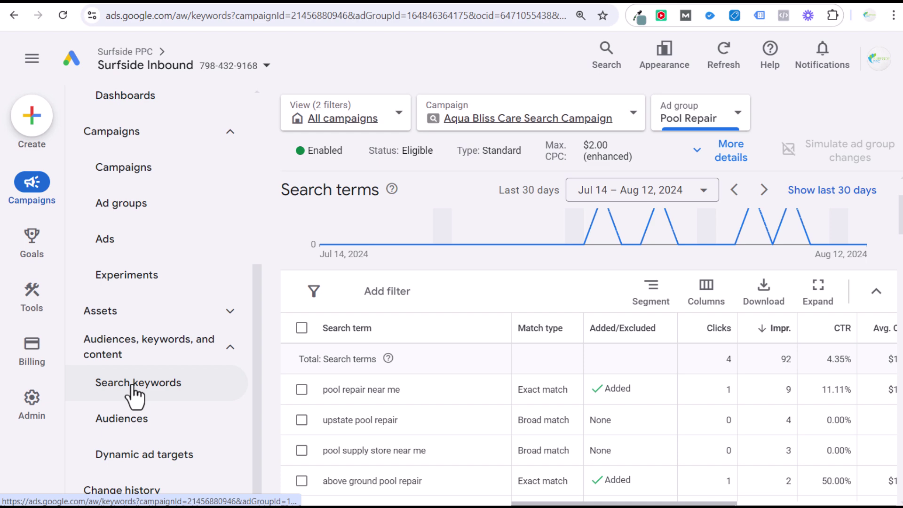
pyautogui.scroll(-3, 579, 432)
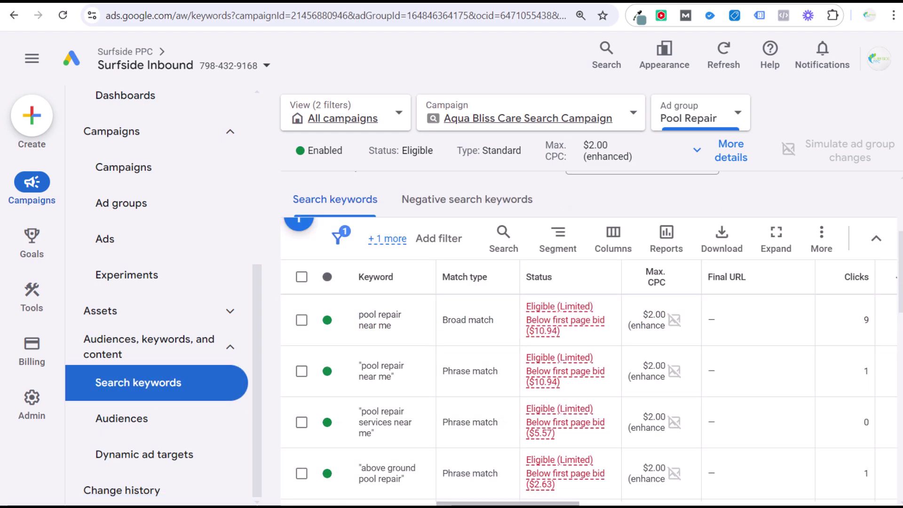
pyautogui.moveTo(507, 504); pyautogui.dragTo(569, 503)
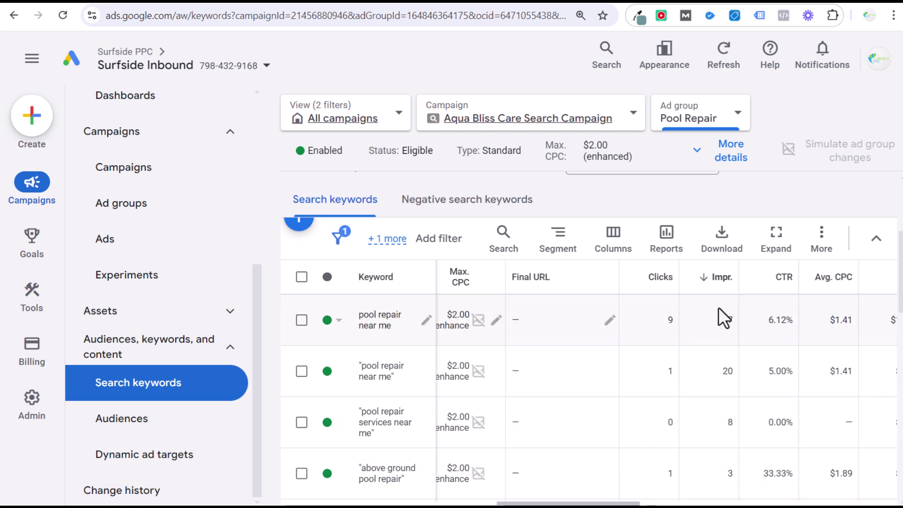
pyautogui.moveTo(712, 324); pyautogui.dragTo(730, 323)
pyautogui.click(681, 332)
pyautogui.moveTo(827, 320); pyautogui.dragTo(857, 322)
pyautogui.click(842, 340)
pyautogui.doubleClick(844, 371)
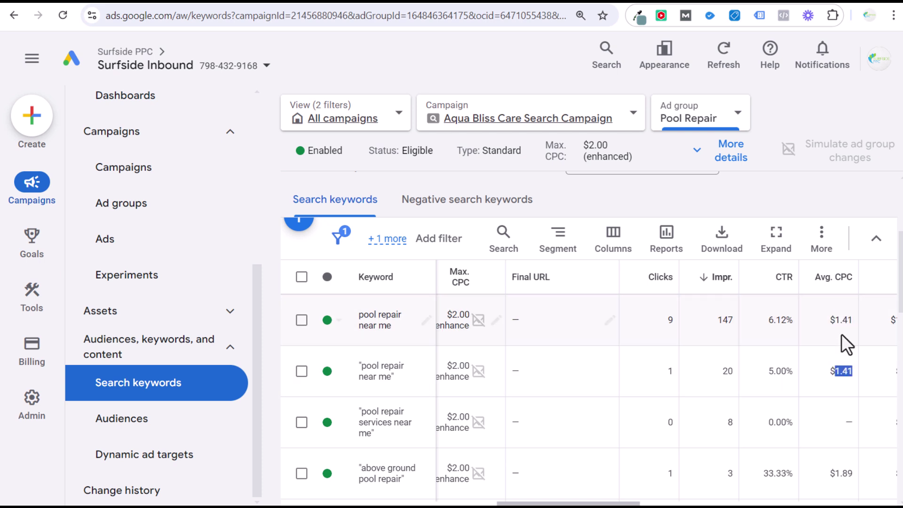
pyautogui.doubleClick(839, 320)
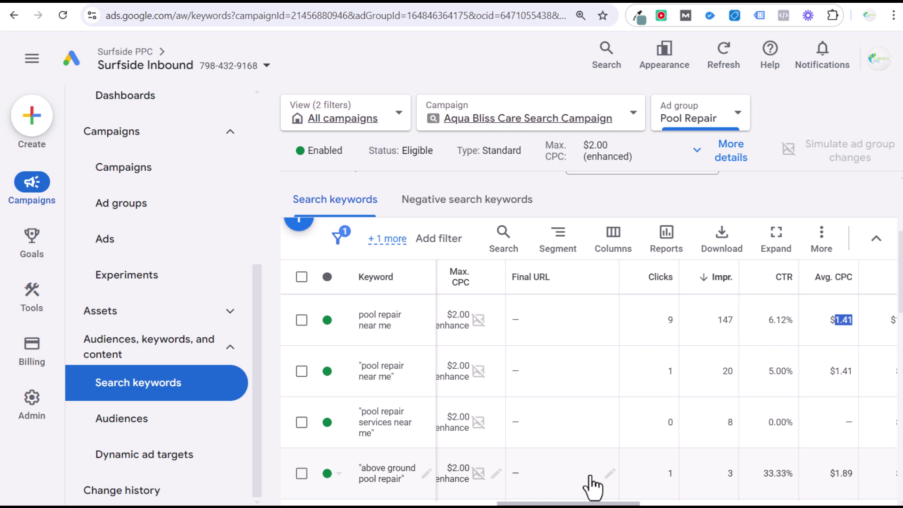
pyautogui.moveTo(571, 503); pyautogui.dragTo(511, 504)
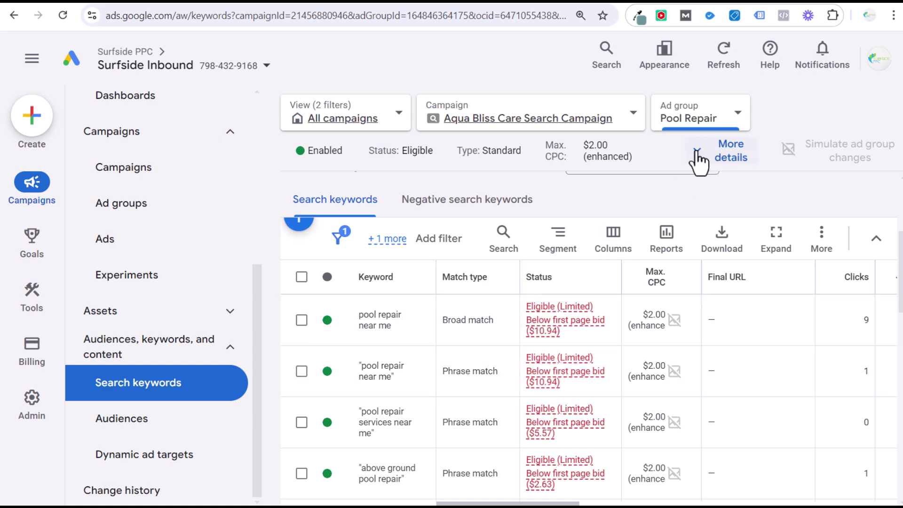
pyautogui.click(703, 125)
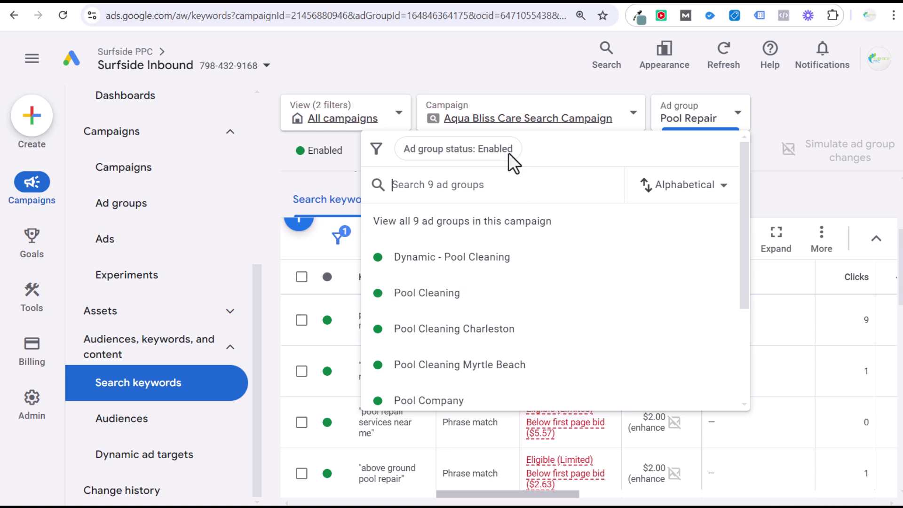
pyautogui.click(502, 54)
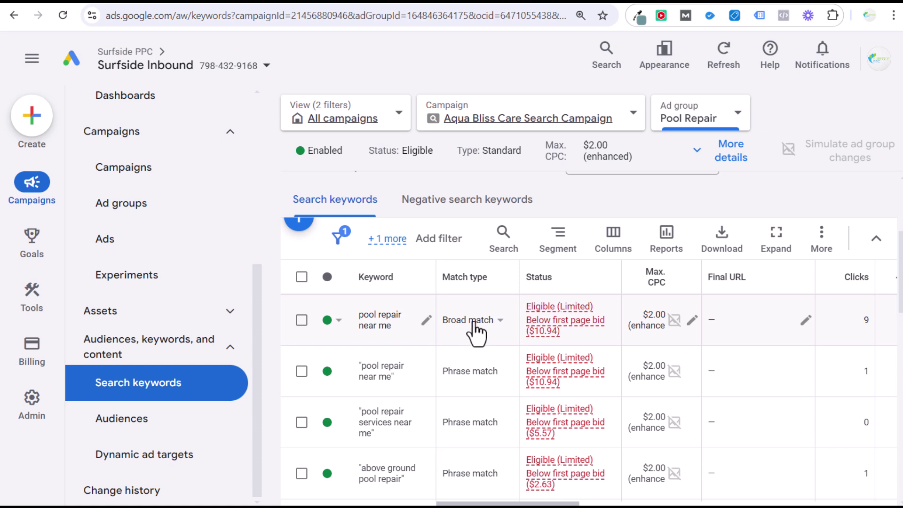
pyautogui.scroll(-2, 467, 347)
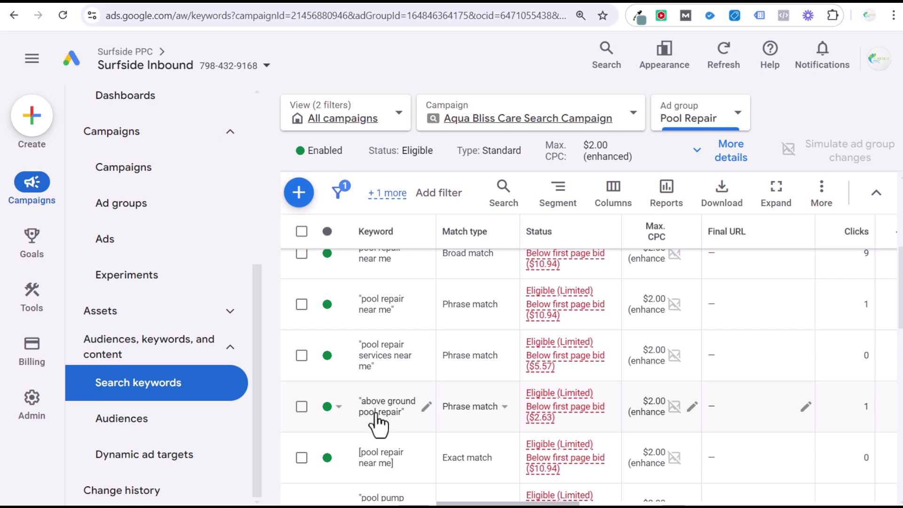
pyautogui.scroll(-3, 374, 414)
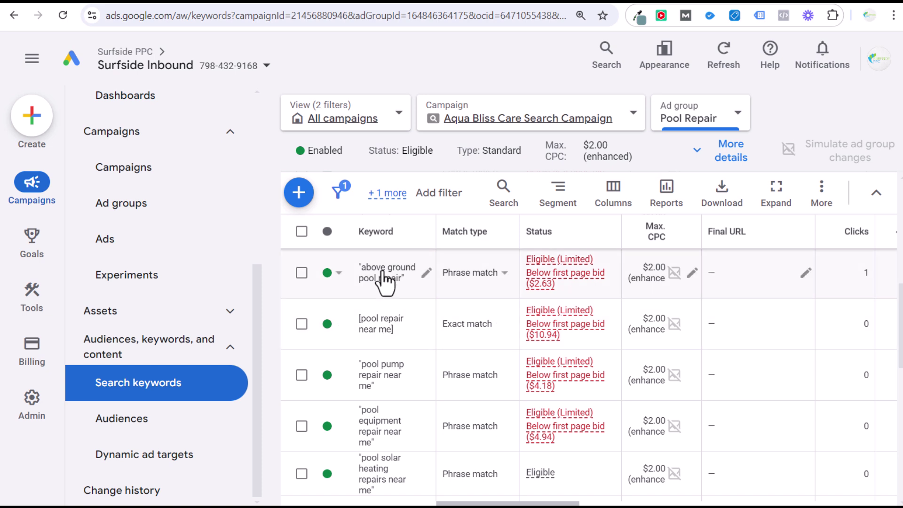
pyautogui.scroll(2, 382, 277)
pyautogui.scroll(3, 380, 291)
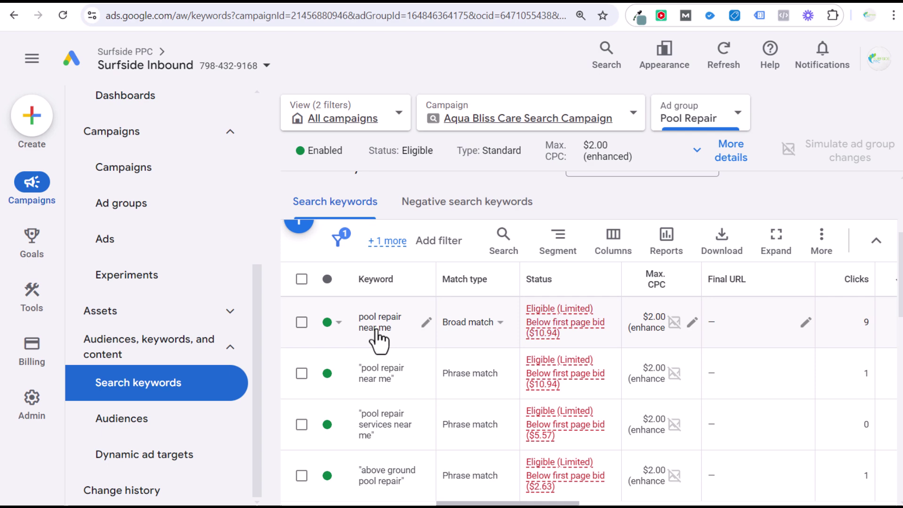
# - Open and close the Ad group dropdown without switching ad groups
pyautogui.click(738, 114)
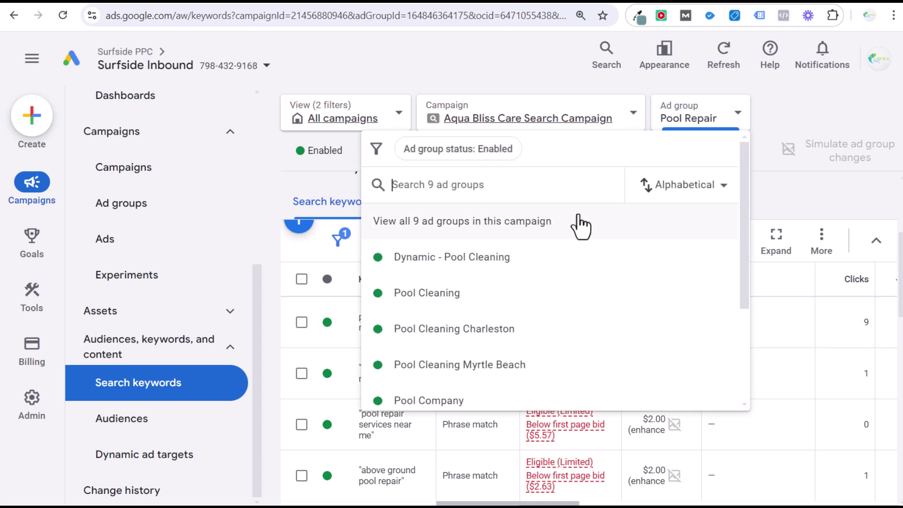
pyautogui.click(737, 120)
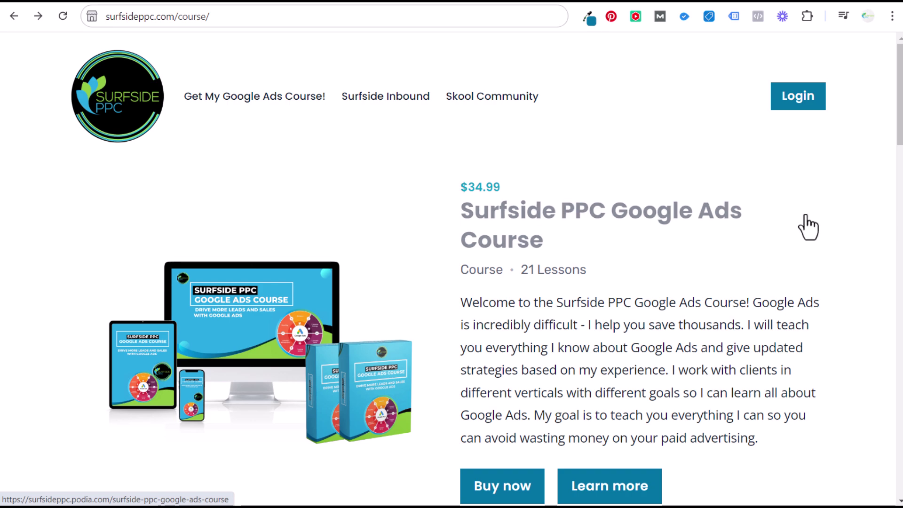
# - Scroll the Surfside PPC course offers, then browse the surfsideinbound.com home page
pyautogui.scroll(-7, 835, 242)
pyautogui.scroll(-10, 833, 221)
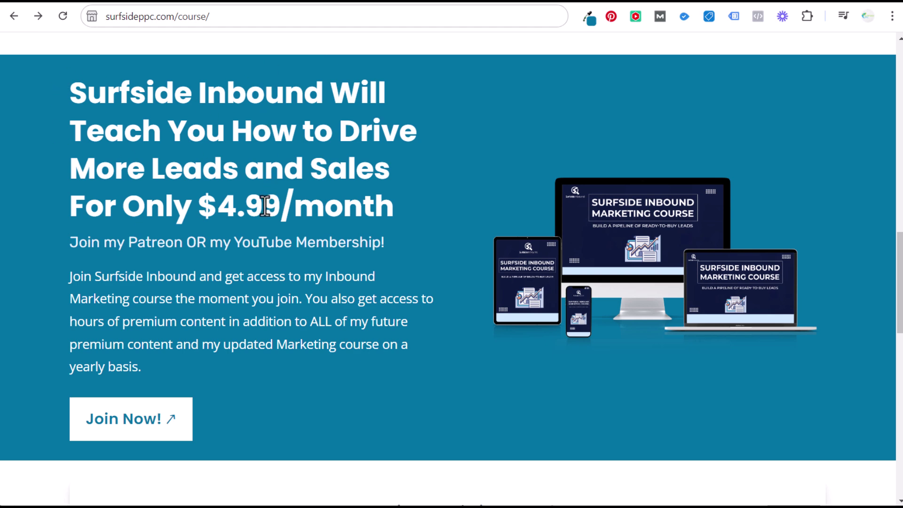
pyautogui.click(693, 4)
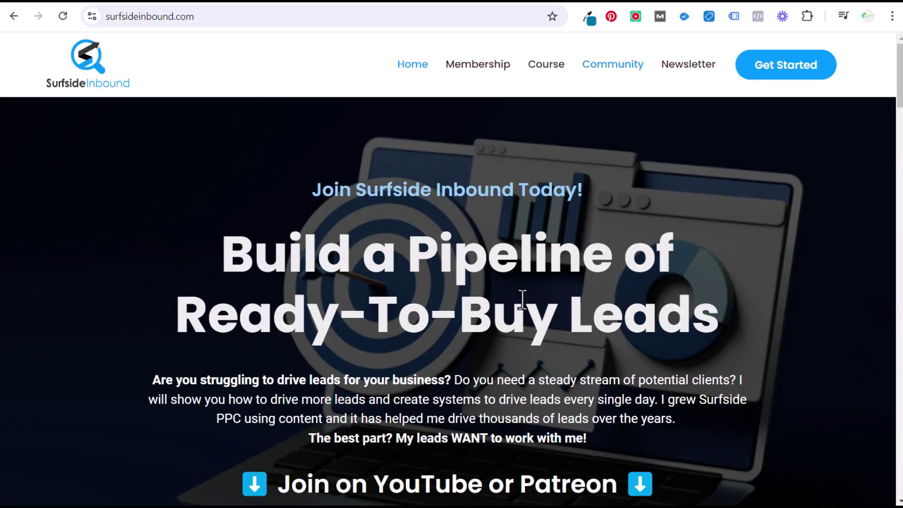
pyautogui.scroll(-5, 522, 300)
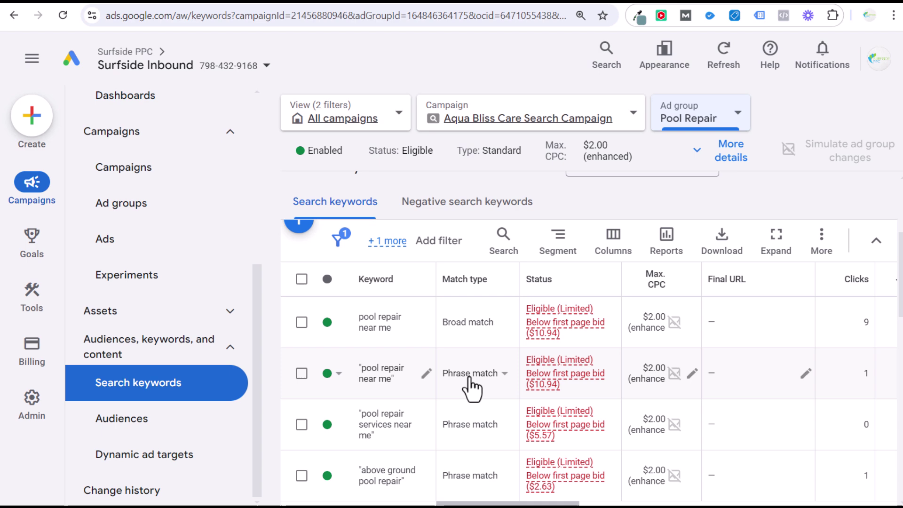
pyautogui.moveTo(578, 323)
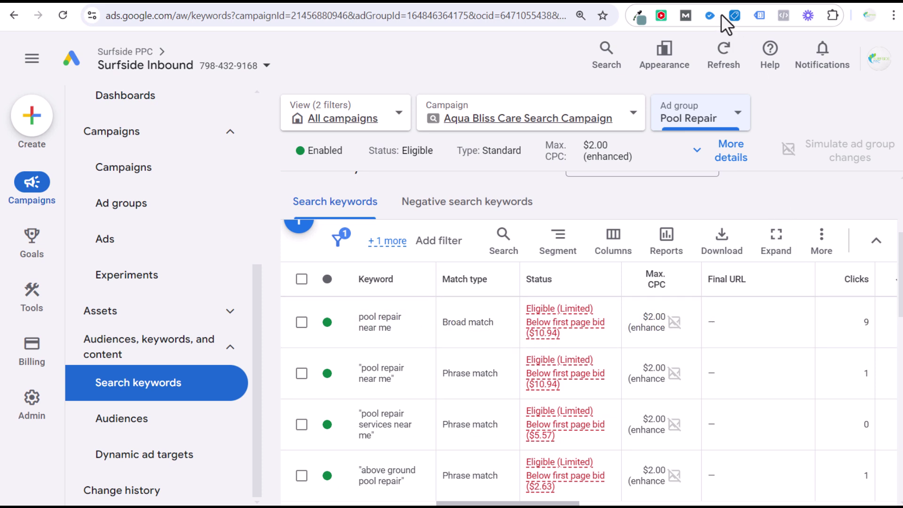
# - Switch to the surfsideppc.com keyword match types article comparing broad, phrase and exact match
pyautogui.click(750, 4)
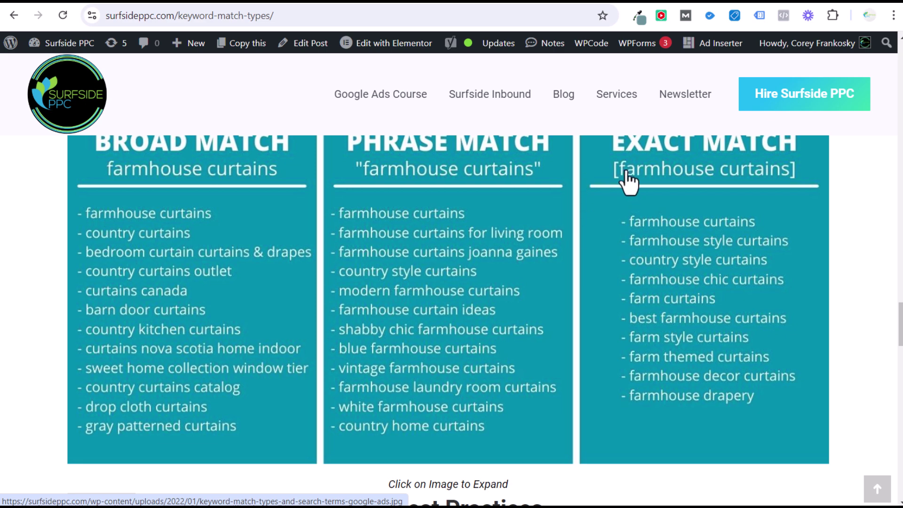
# - Return to the Google Ads keyword list and check the first keyword's match type choices
pyautogui.click(685, 5)
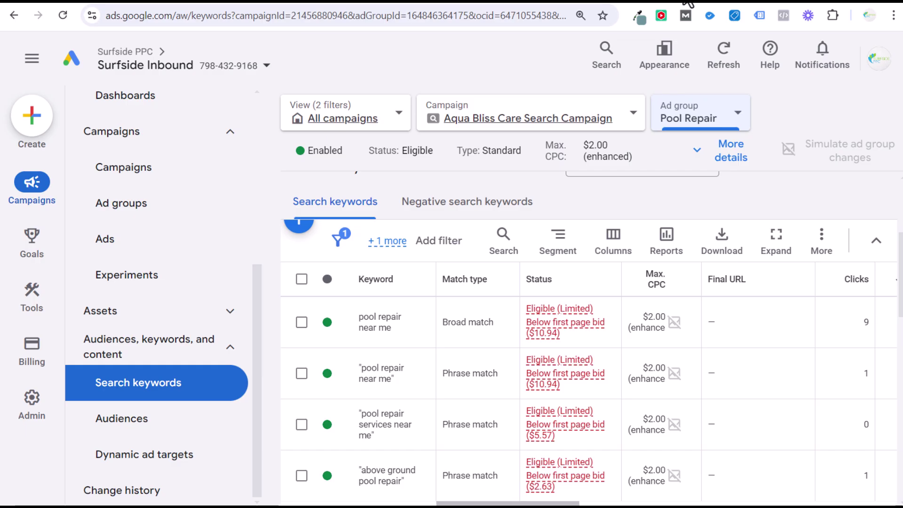
pyautogui.click(471, 325)
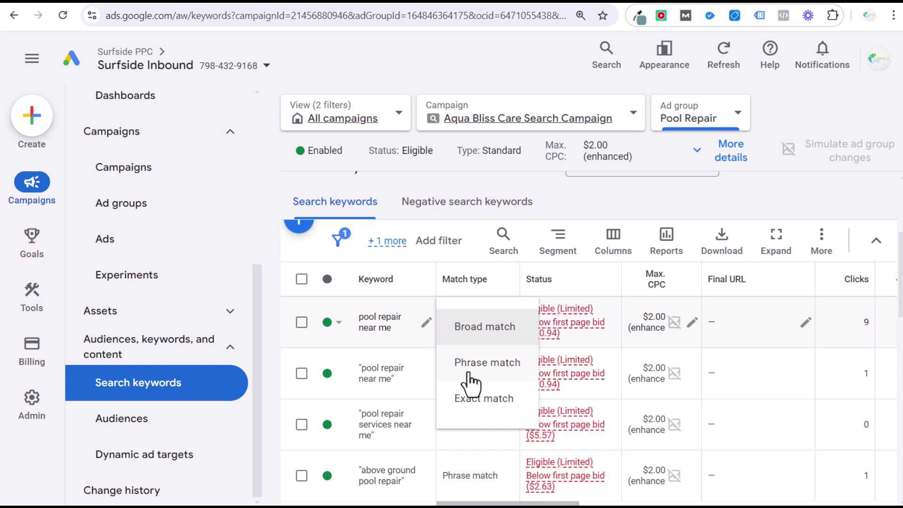
pyautogui.click(414, 292)
# - Select all Pool Repair keywords and look at the bulk edit options without applying any
pyautogui.click(301, 278)
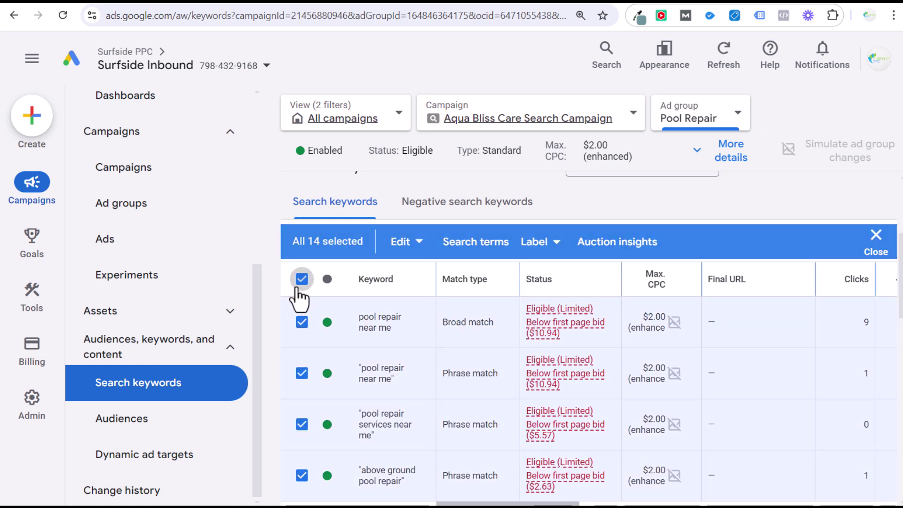
pyautogui.click(407, 247)
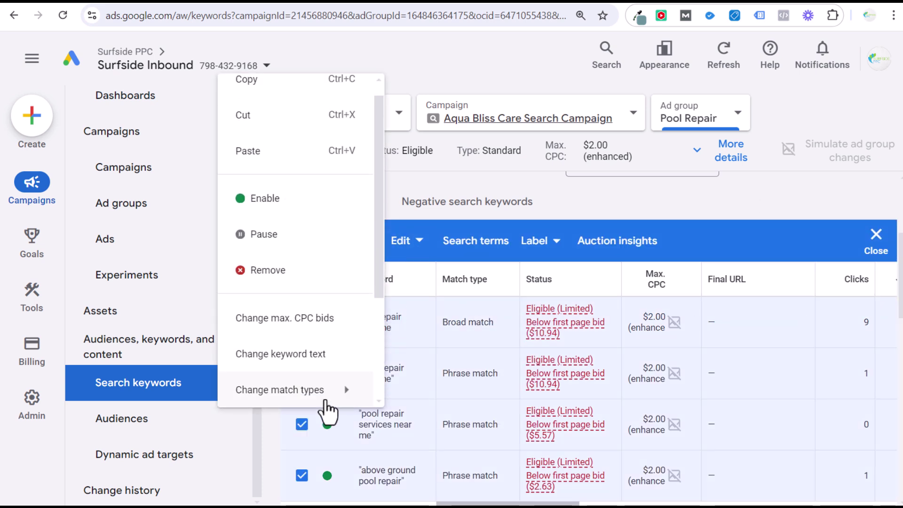
pyautogui.moveTo(329, 393)
pyautogui.click(762, 202)
# - Deselect all keywords and enter new keyword, "new keyword" and [new keyword] as new keywords
pyautogui.click(301, 279)
pyautogui.click(298, 354)
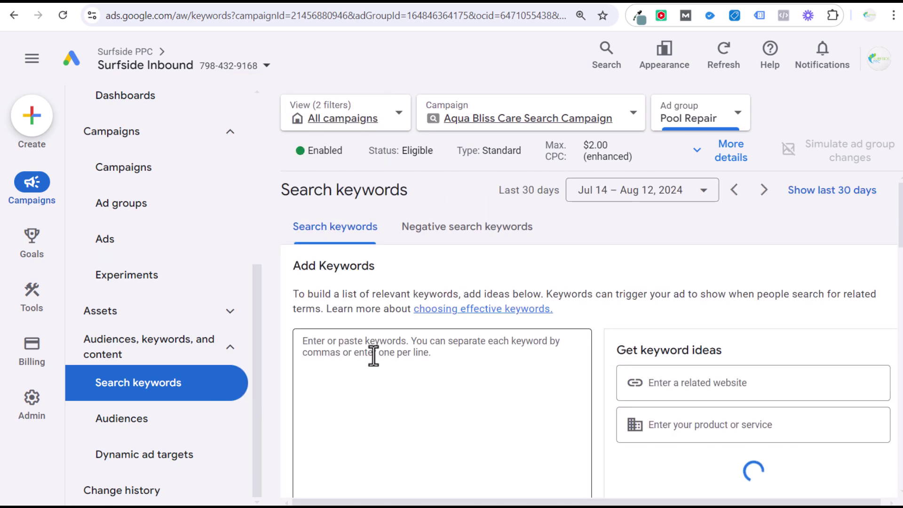
pyautogui.write('new keywor')
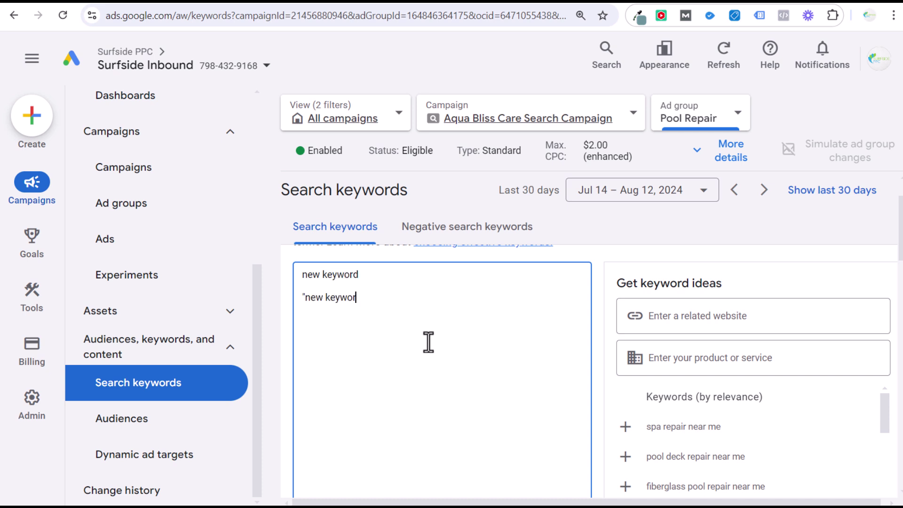
pyautogui.write('[new keyword')
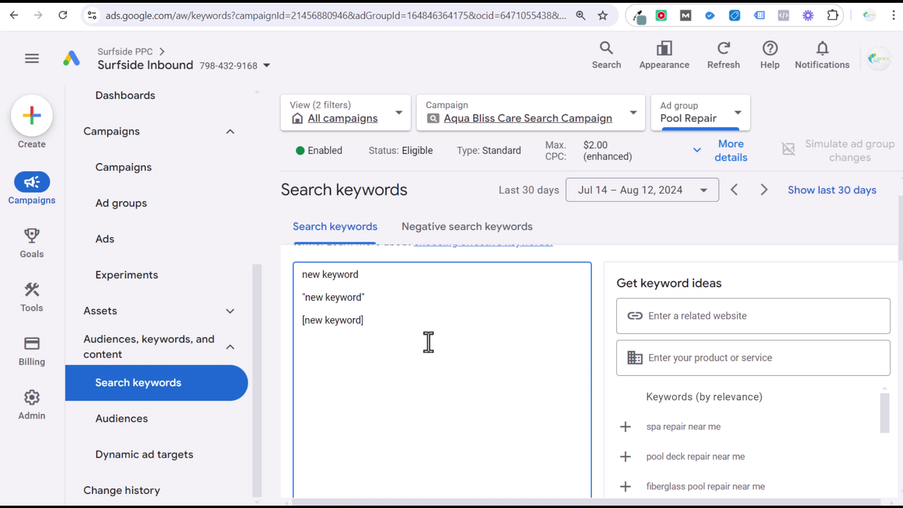
pyautogui.moveTo(433, 317); pyautogui.dragTo(301, 269)
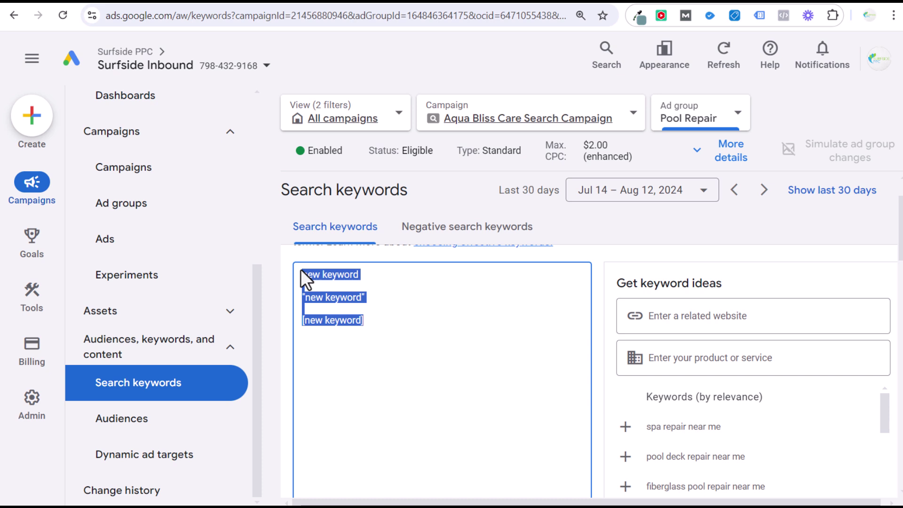
pyautogui.click(401, 302)
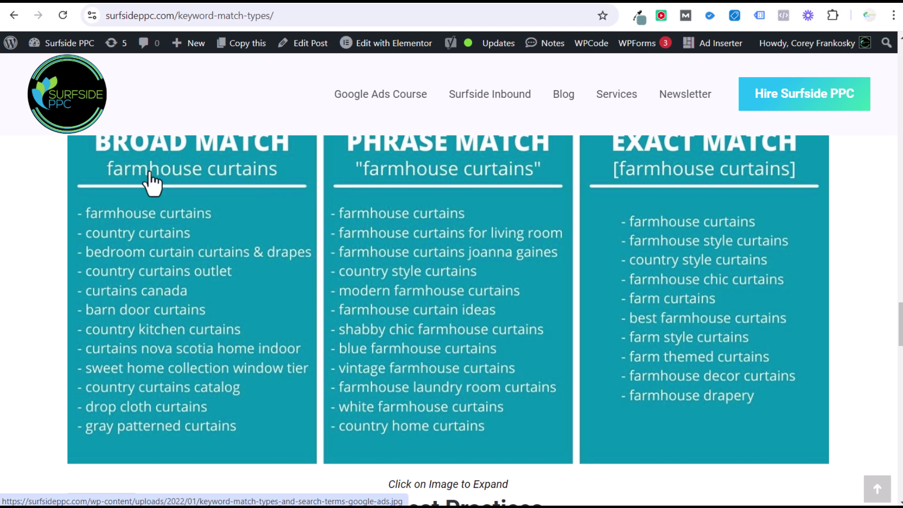
pyautogui.click(681, 2)
# - In the Search terms report, select pool supply store near me and add it as a negative keyword
pyautogui.scroll(4, 171, 186)
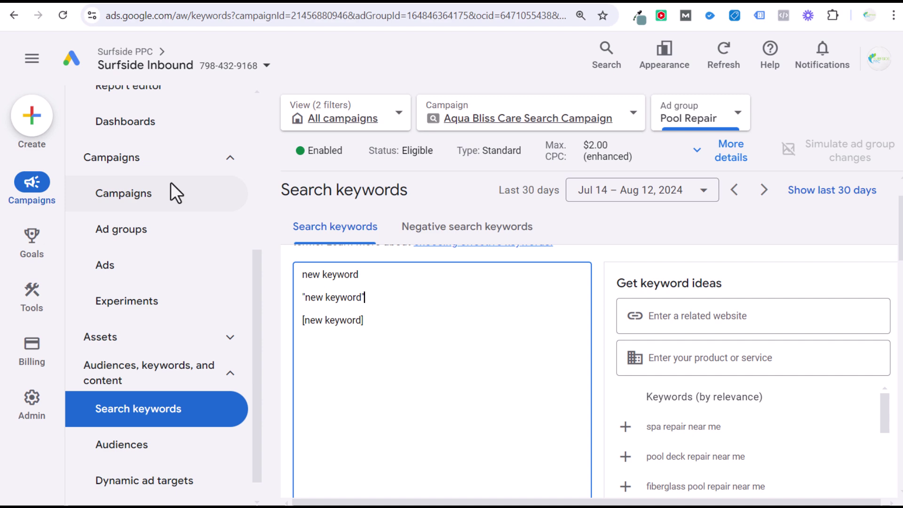
pyautogui.click(159, 156)
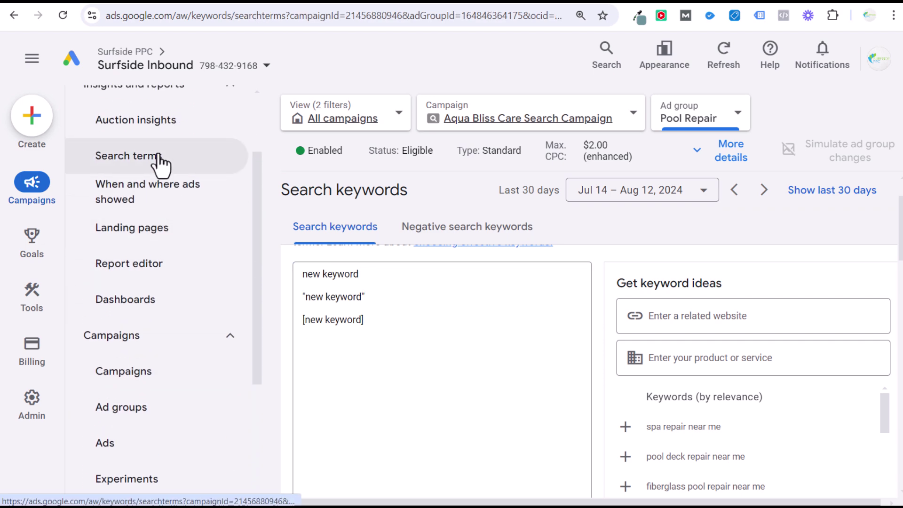
pyautogui.scroll(-3, 419, 435)
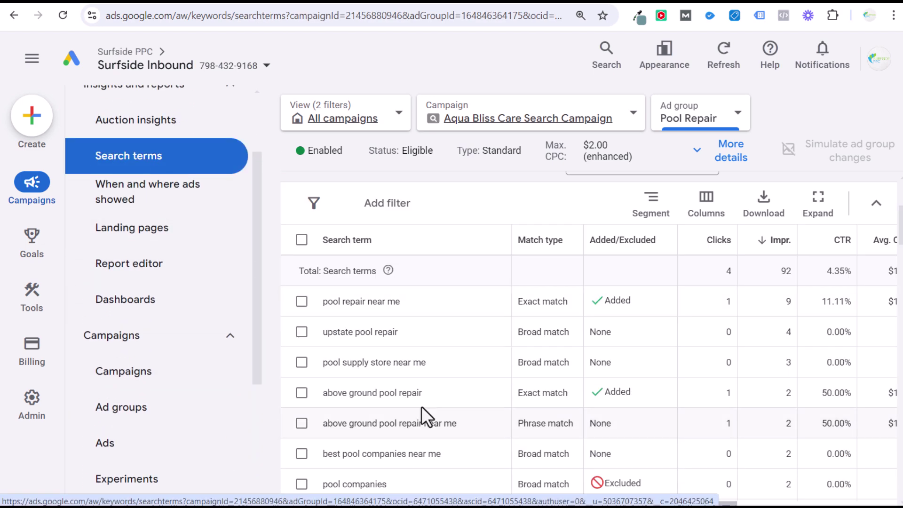
pyautogui.click(301, 362)
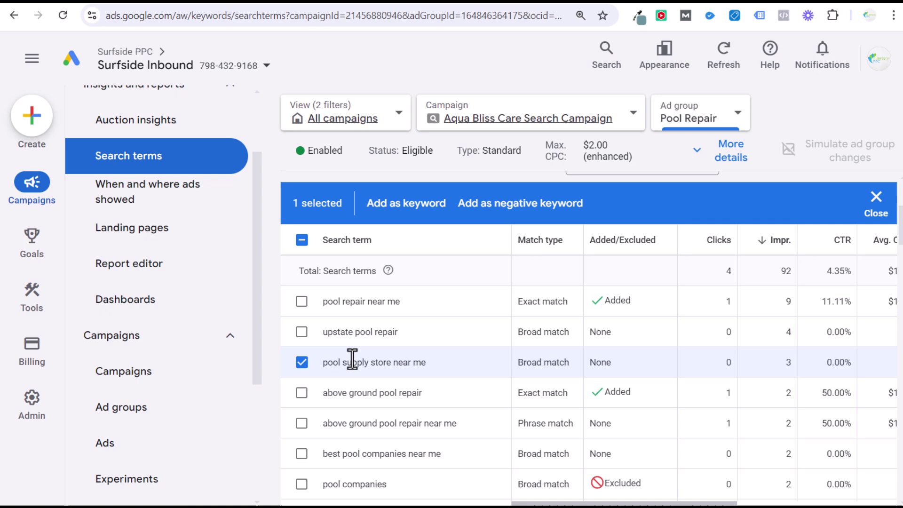
pyautogui.click(522, 203)
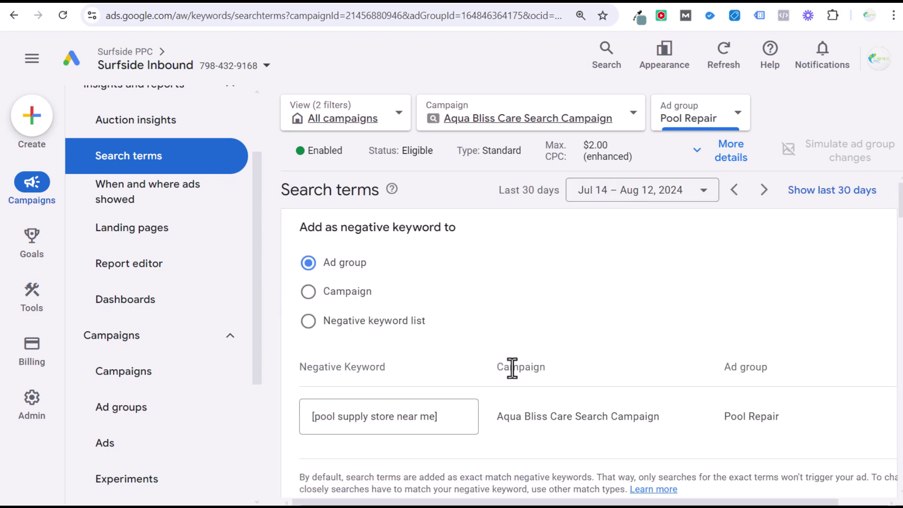
# - Set the negative keyword [pool supply store near me] to apply at campaign level, not a shared list
pyautogui.scroll(-1, 415, 323)
pyautogui.scroll(1, 359, 341)
pyautogui.click(345, 320)
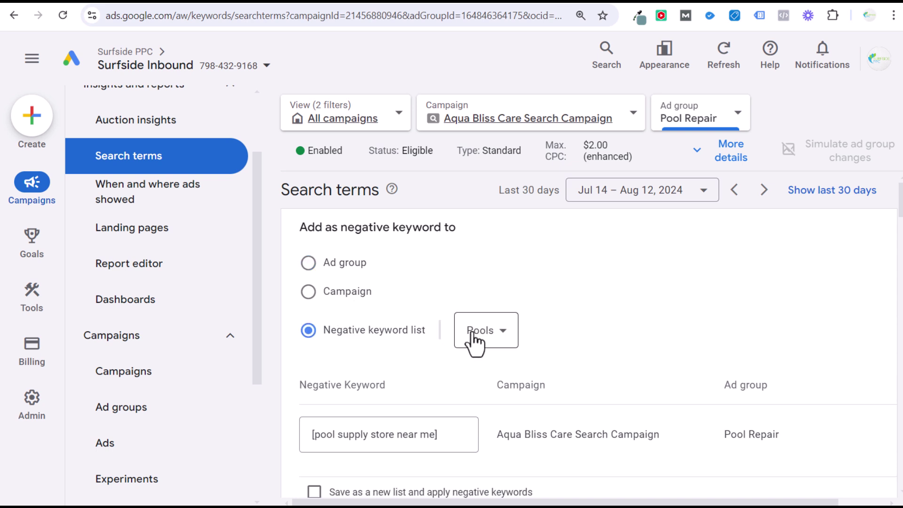
pyautogui.scroll(-1, 518, 335)
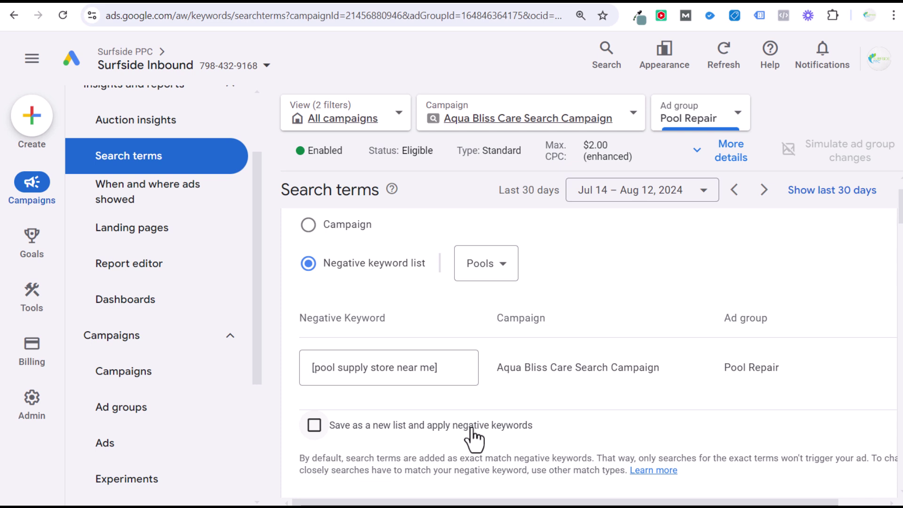
pyautogui.scroll(1, 430, 294)
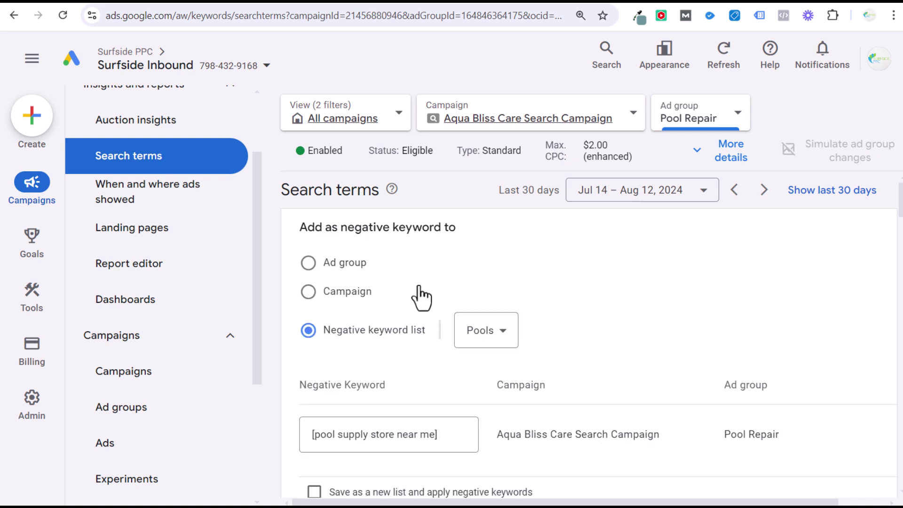
pyautogui.click(343, 292)
# - Replace the draft negative keyword text with 'supply store'
pyautogui.scroll(-1, 495, 358)
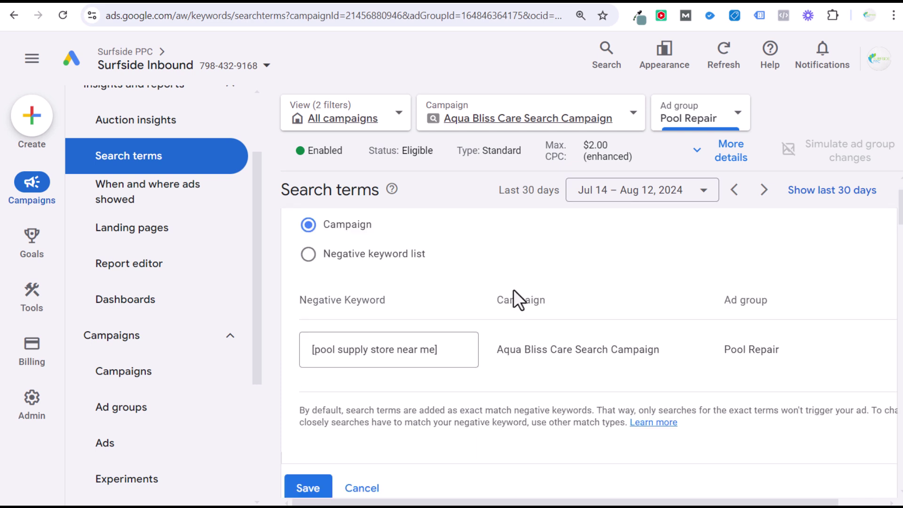
pyautogui.click(436, 351)
pyautogui.moveTo(450, 352); pyautogui.dragTo(298, 350)
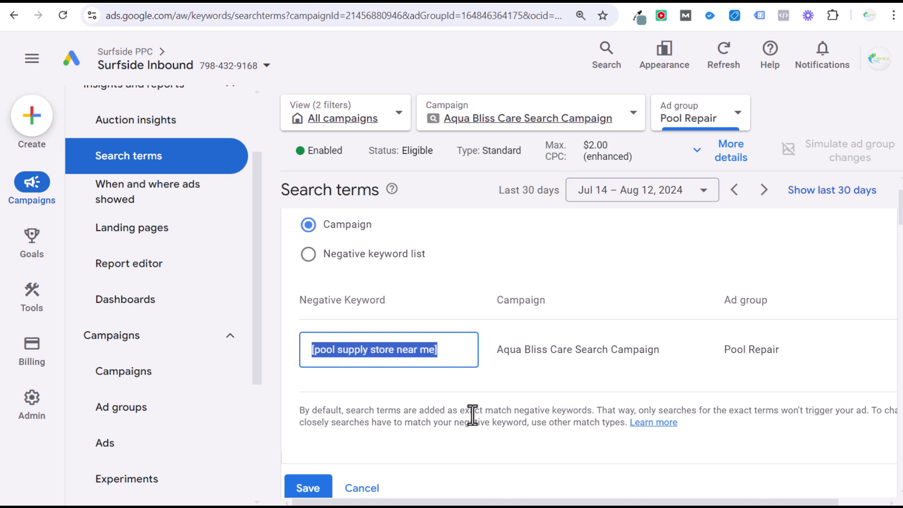
pyautogui.write('"supply store"')
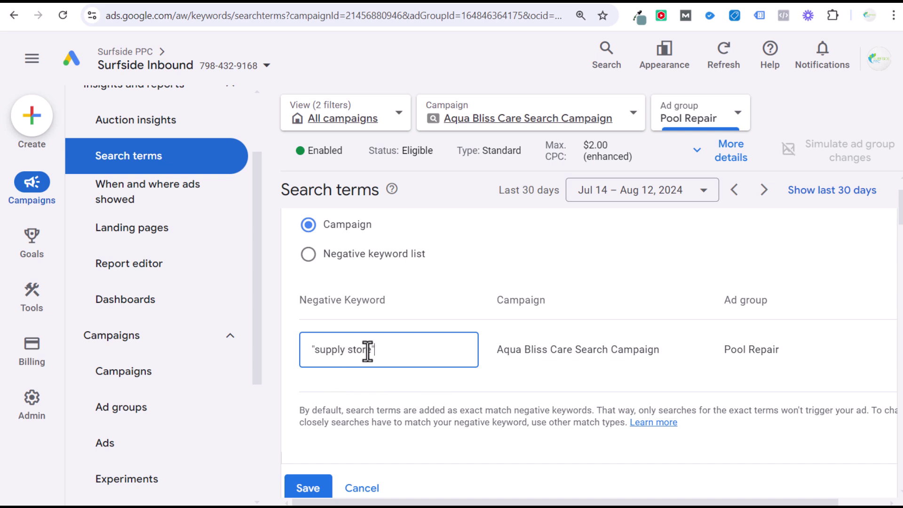
pyautogui.moveTo(355, 350); pyautogui.dragTo(315, 350)
pyautogui.click(332, 351)
# - Trim the negative keyword down to 'supply', then cancel the draft without saving
pyautogui.moveTo(366, 349); pyautogui.dragTo(321, 350)
pyautogui.moveTo(399, 350); pyautogui.dragTo(300, 355)
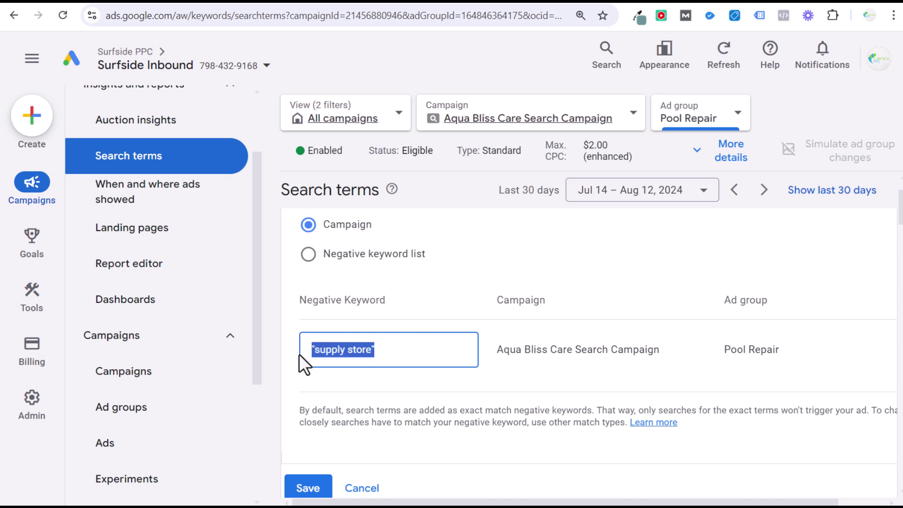
pyautogui.write('supply')
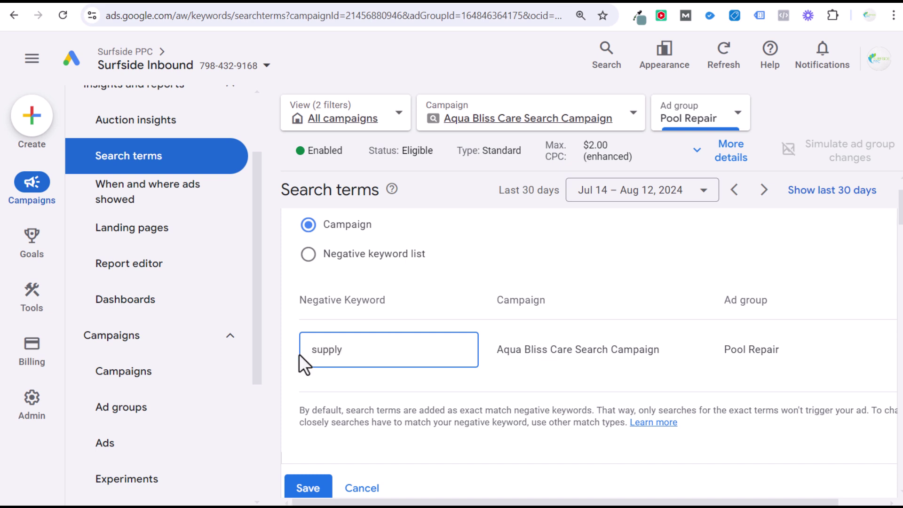
pyautogui.press('alt')
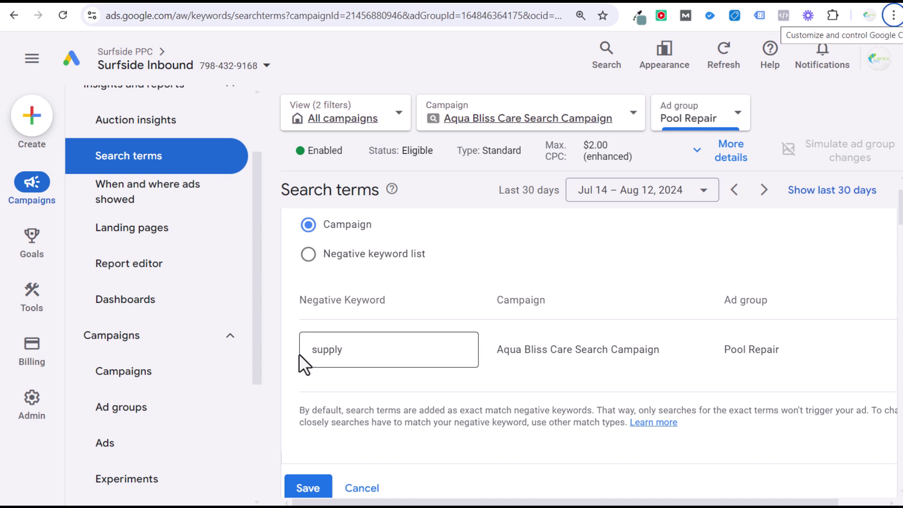
pyautogui.click(373, 352)
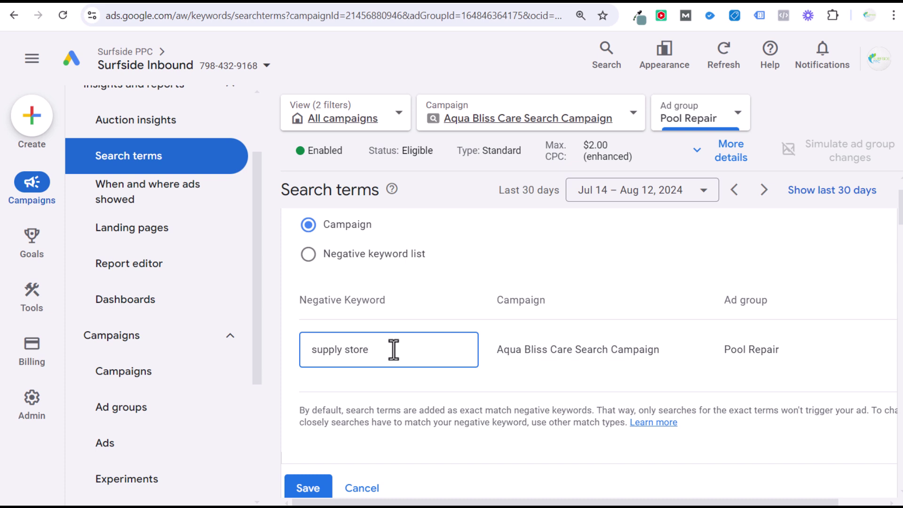
pyautogui.moveTo(396, 356); pyautogui.dragTo(347, 350)
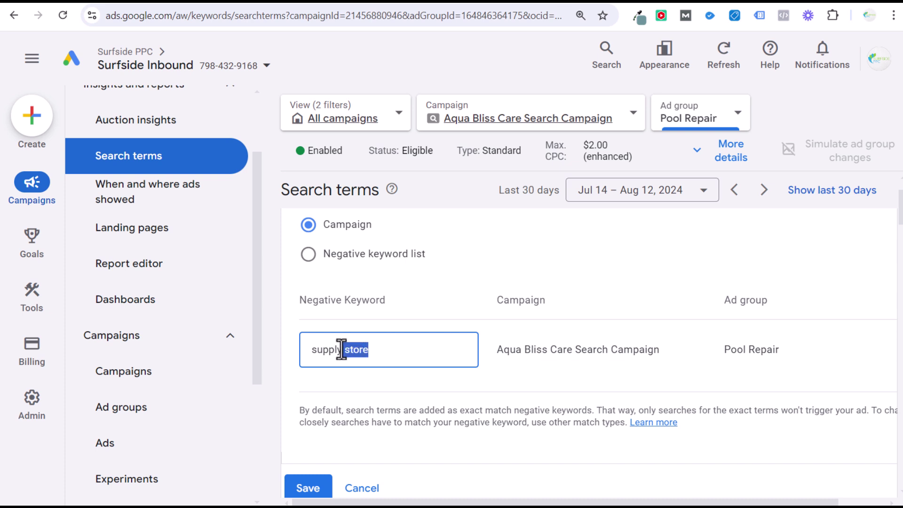
pyautogui.click(366, 487)
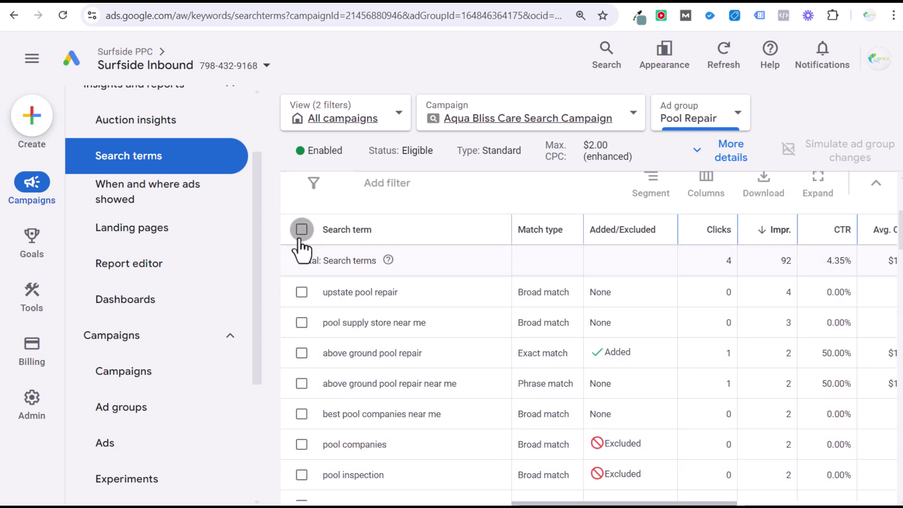
# - Save the 'pool inspection' search term as a negative keyword, then toggle select-all on and off
pyautogui.click(301, 407)
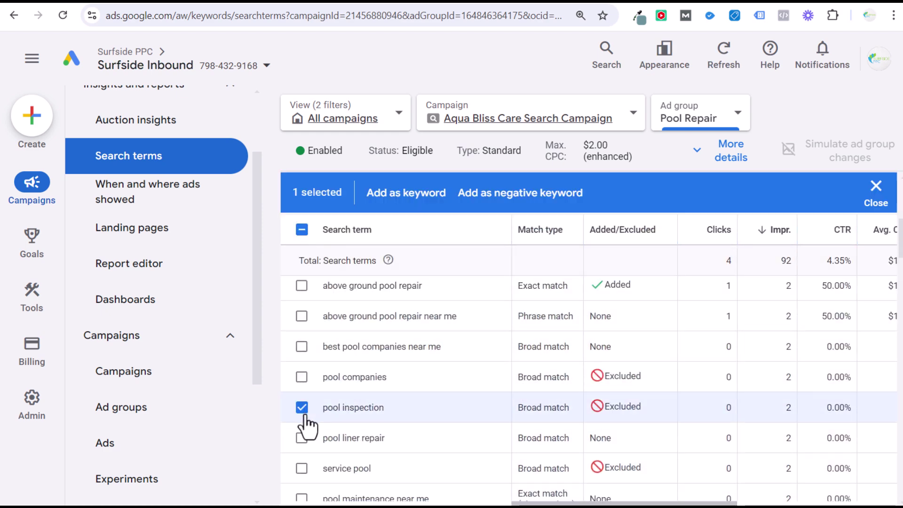
pyautogui.click(517, 193)
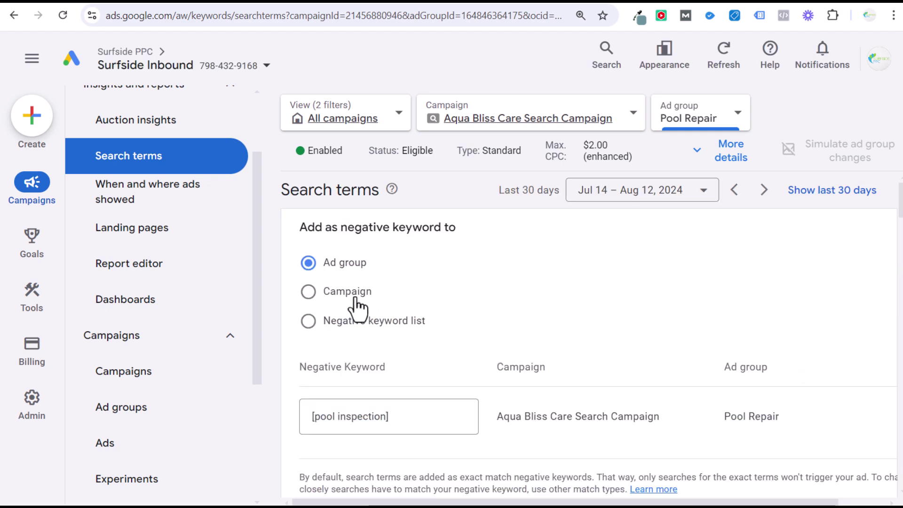
pyautogui.scroll(-3, 517, 310)
pyautogui.click(314, 423)
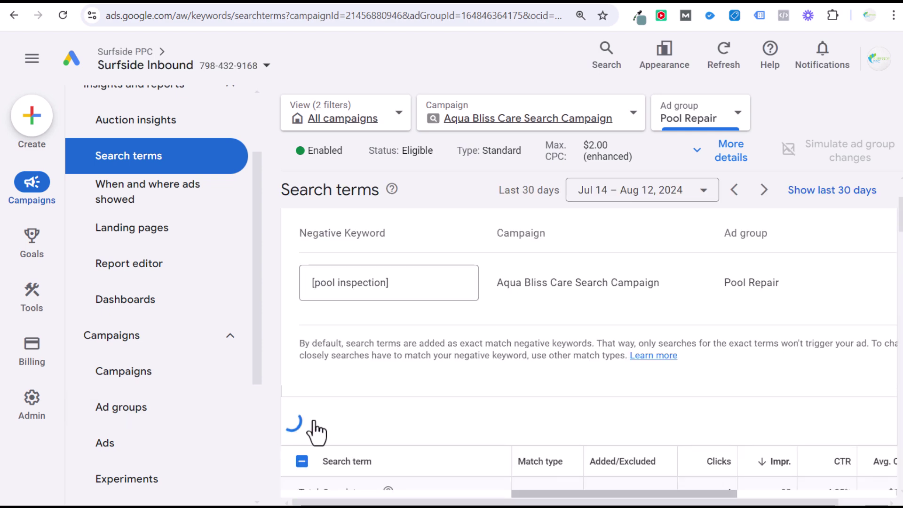
pyautogui.click(301, 230)
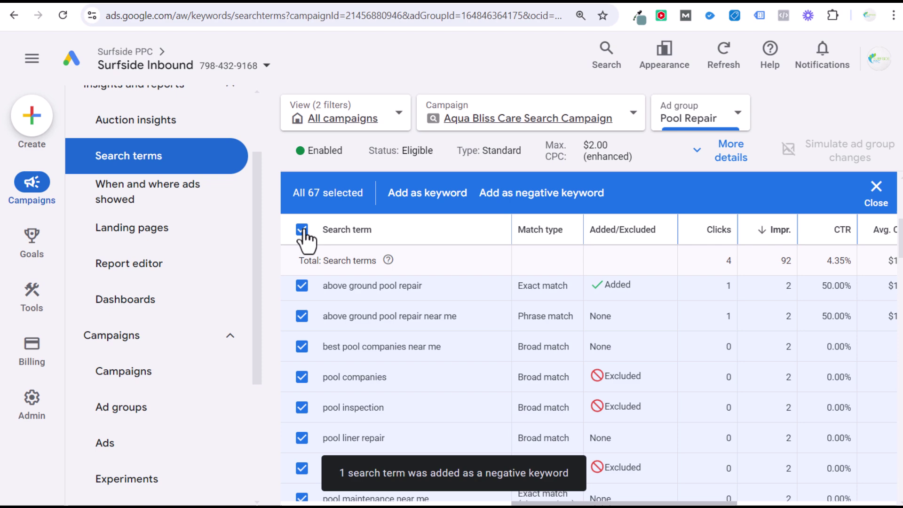
pyautogui.click(301, 229)
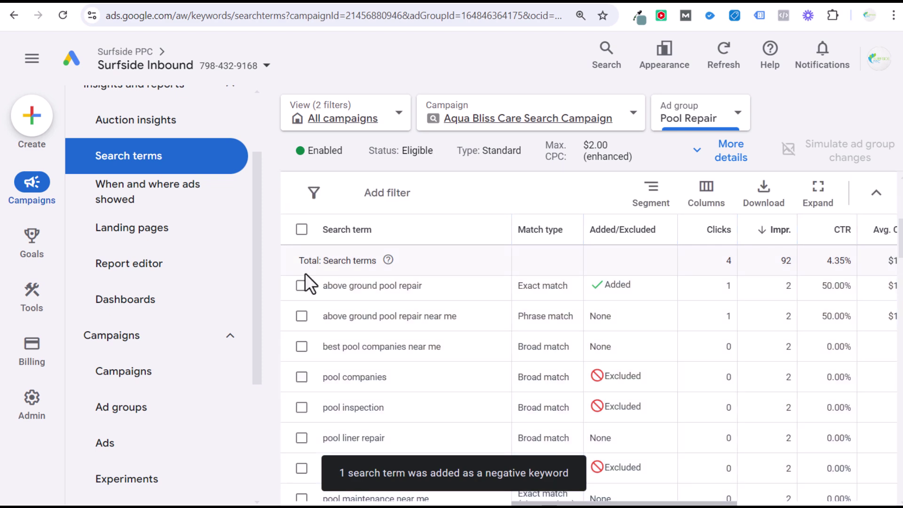
# - Inspect the Pools exclusion list, cancel adding keywords, and return to all negative keyword lists
pyautogui.moveTo(20, 295)
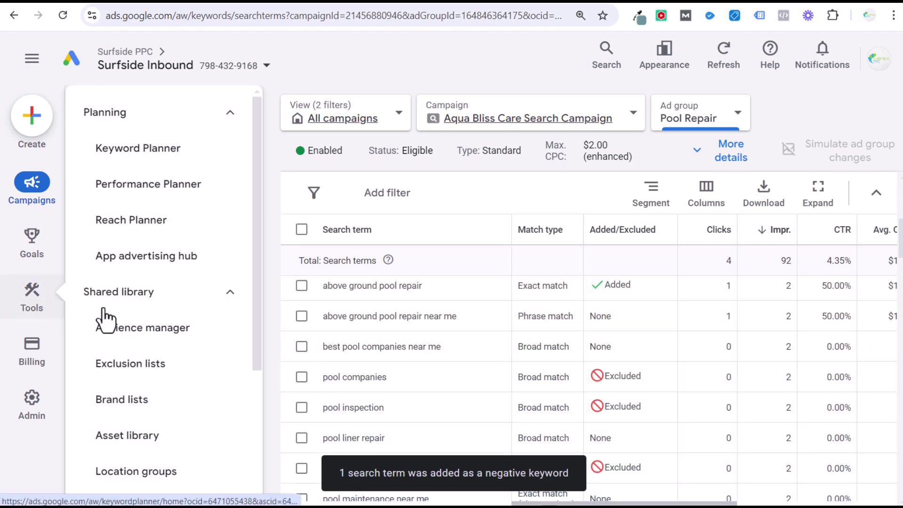
pyautogui.click(169, 368)
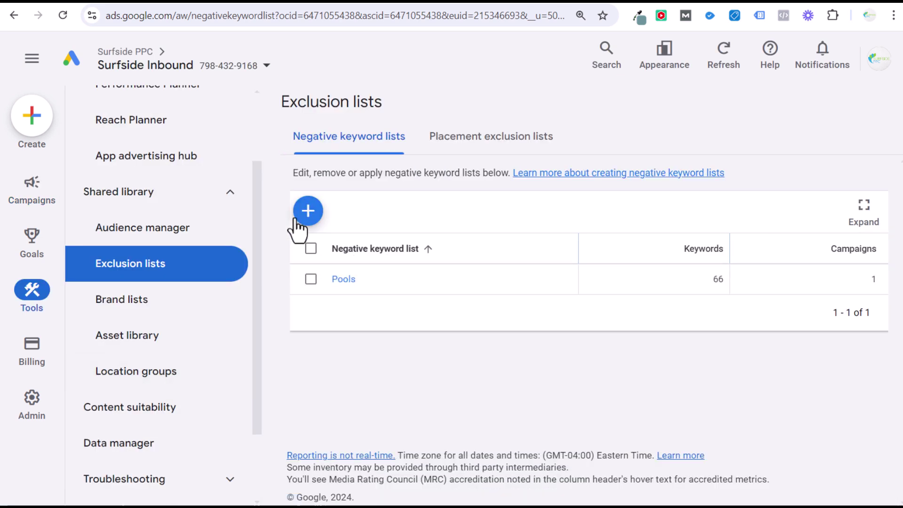
pyautogui.click(349, 280)
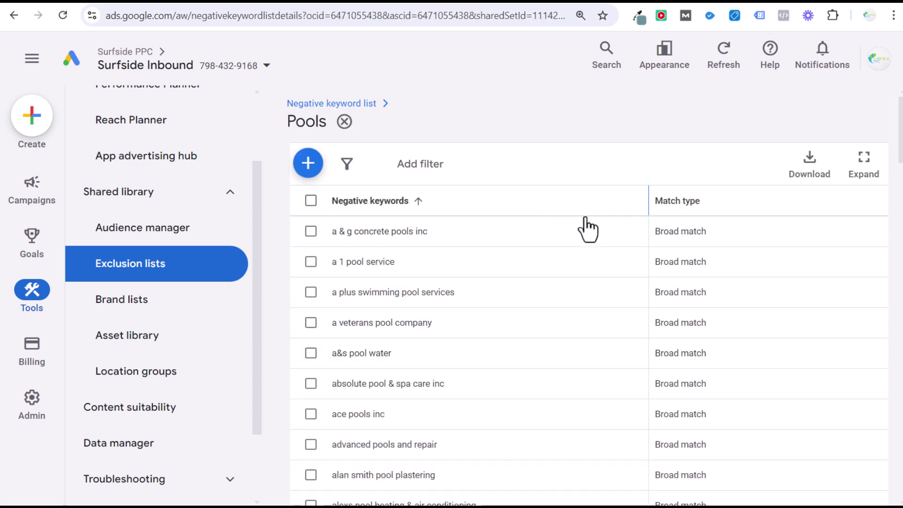
pyautogui.scroll(-1, 597, 286)
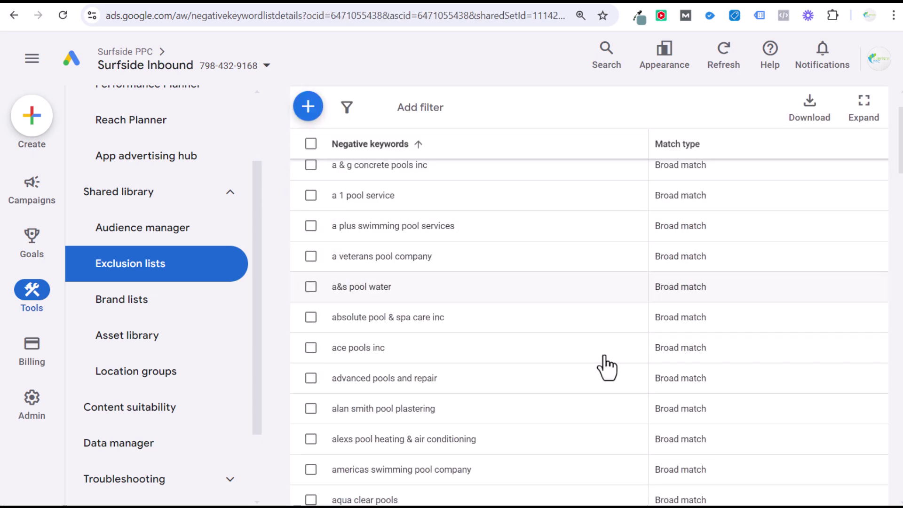
pyautogui.scroll(1, 597, 282)
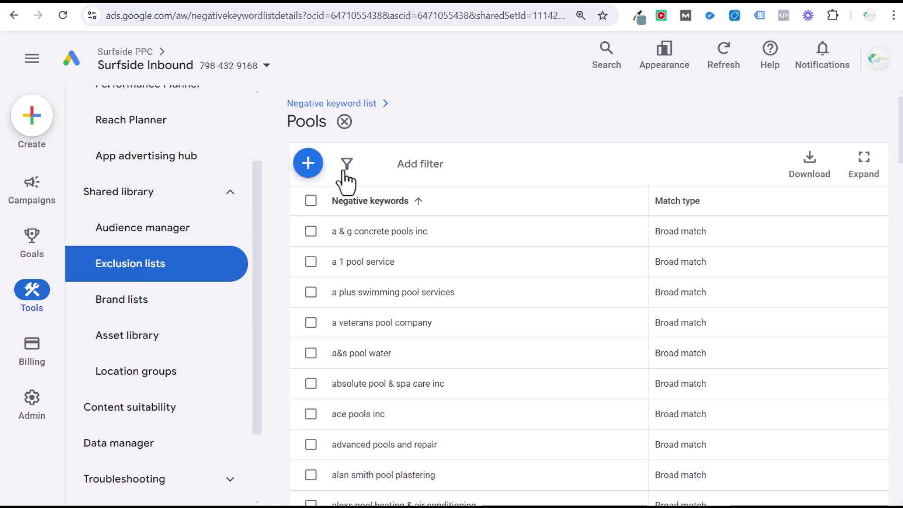
pyautogui.click(306, 165)
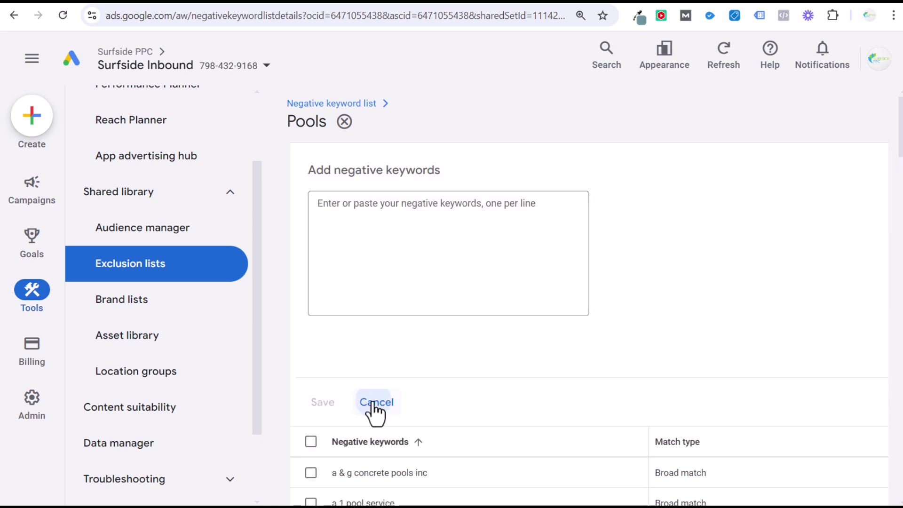
pyautogui.click(374, 404)
pyautogui.click(333, 104)
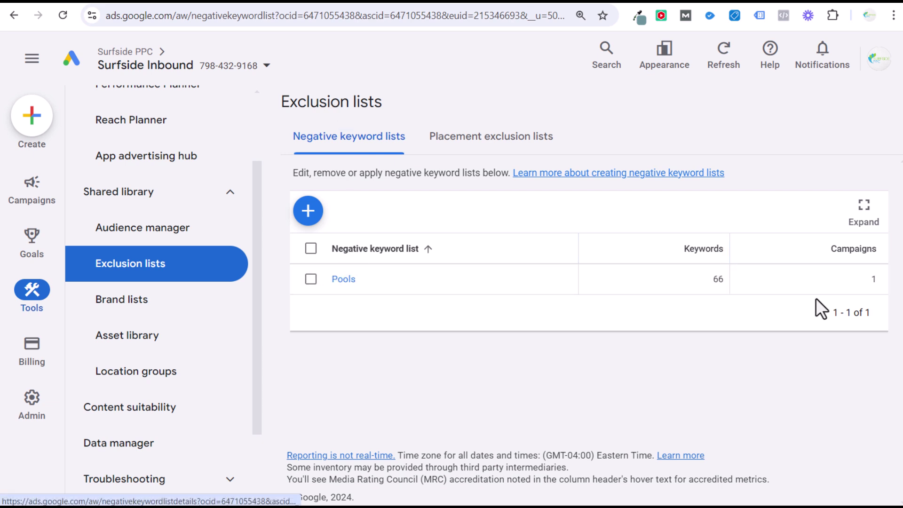
pyautogui.click(777, 379)
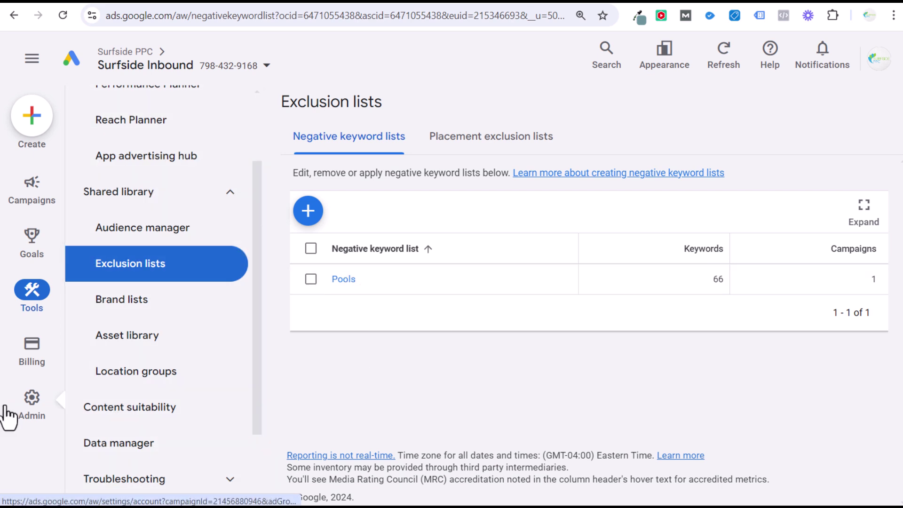
# - Expand Negative keywords in Account settings to confirm none exist at account level
pyautogui.moveTo(29, 409)
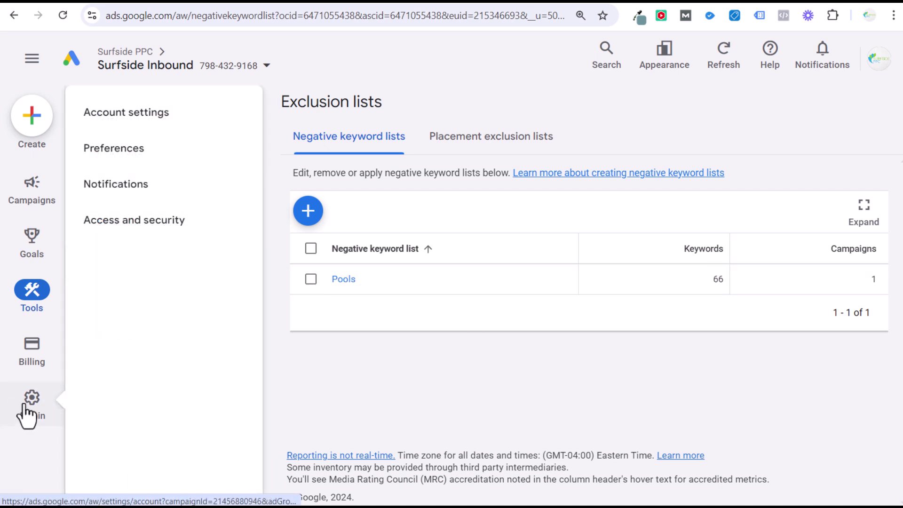
pyautogui.click(152, 118)
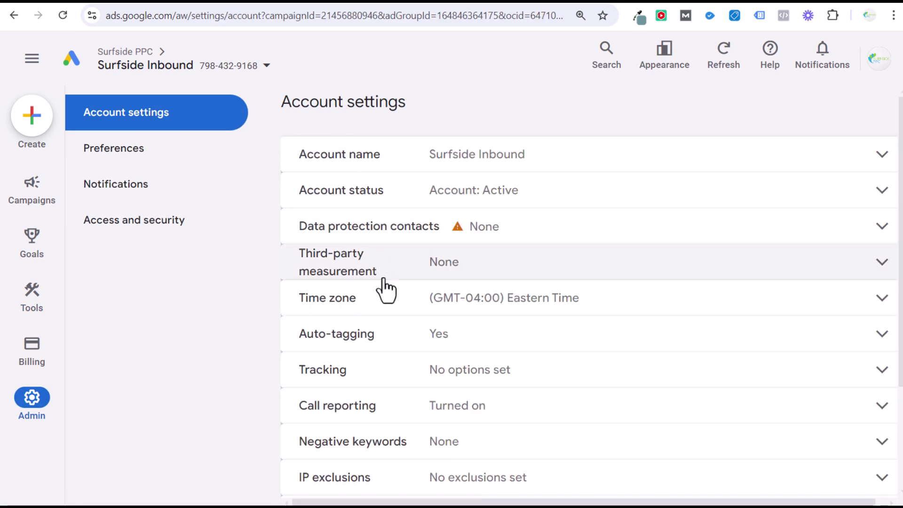
pyautogui.scroll(-1, 517, 294)
pyautogui.click(532, 377)
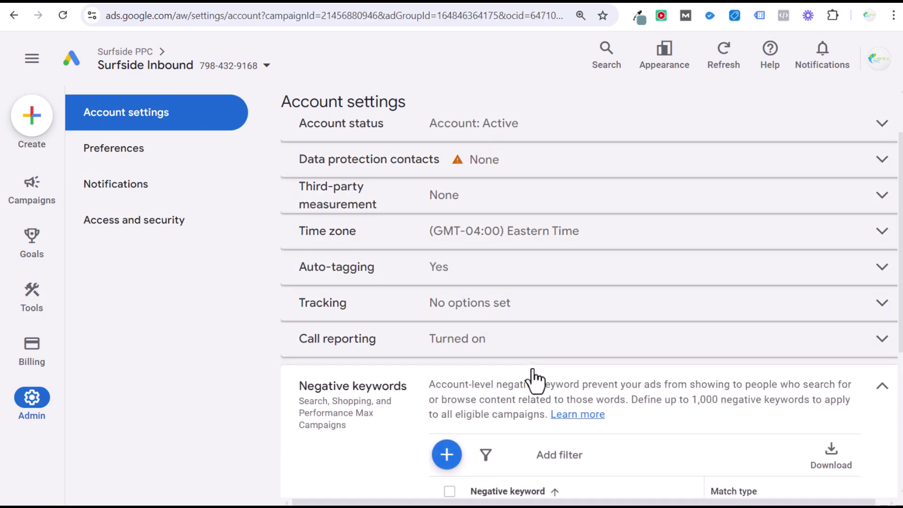
pyautogui.scroll(-4, 534, 367)
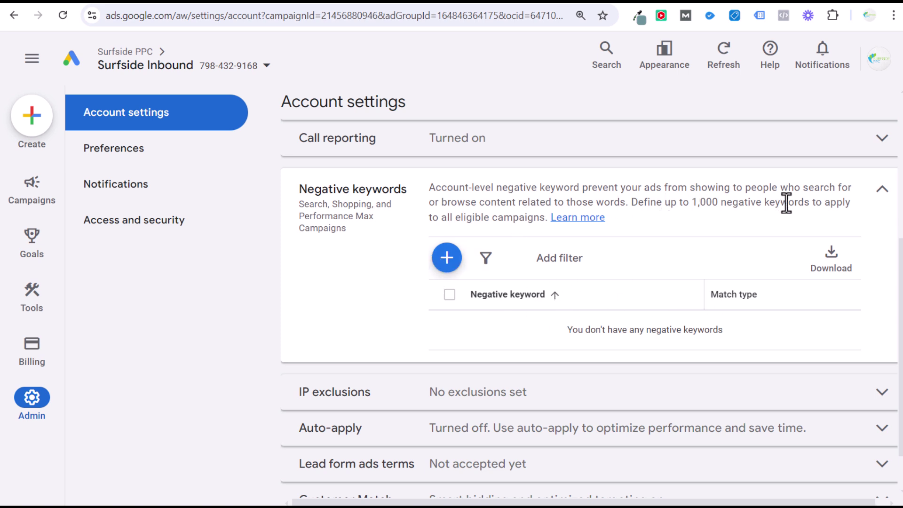
pyautogui.moveTo(298, 202); pyautogui.dragTo(384, 216)
pyautogui.click(385, 225)
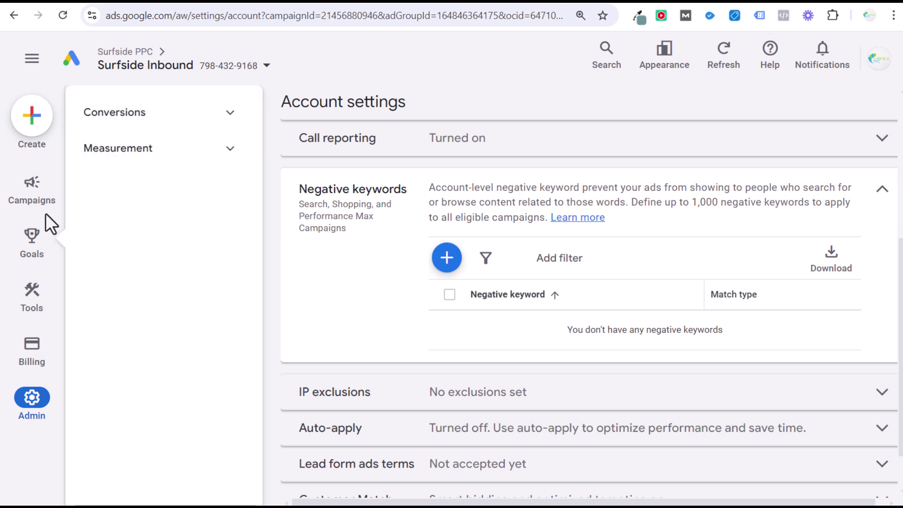
# - Go to the Campaigns overview from the navigation menu
pyautogui.moveTo(56, 202)
pyautogui.scroll(-2, 235, 301)
pyautogui.scroll(-1, 235, 300)
pyautogui.click(151, 339)
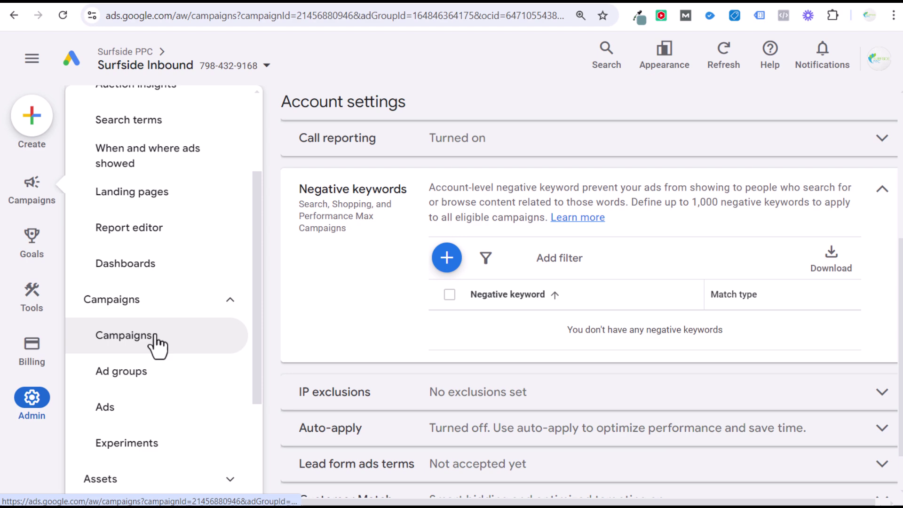